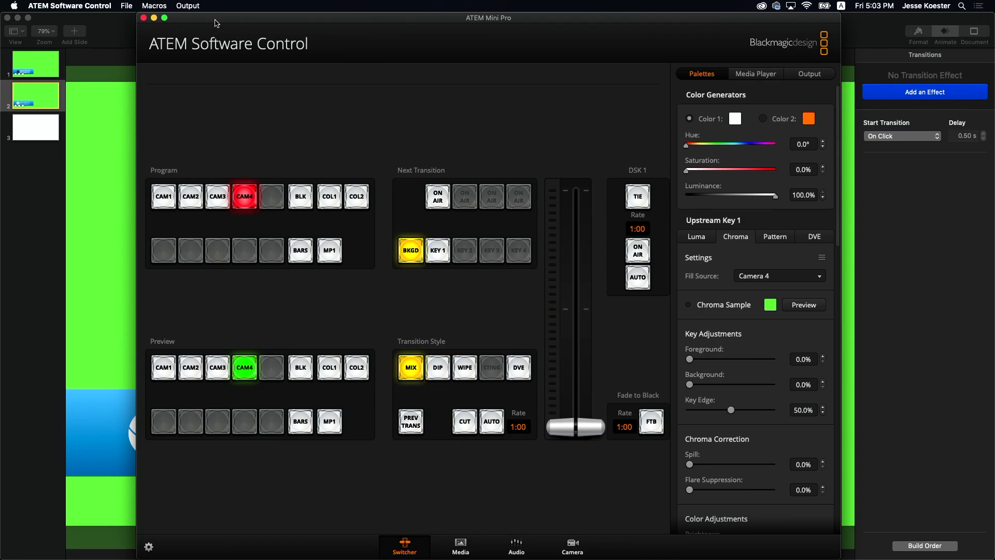
Maximise the ATEM Software Control window so the switcher fills the whole screen.
double_click(215, 23)
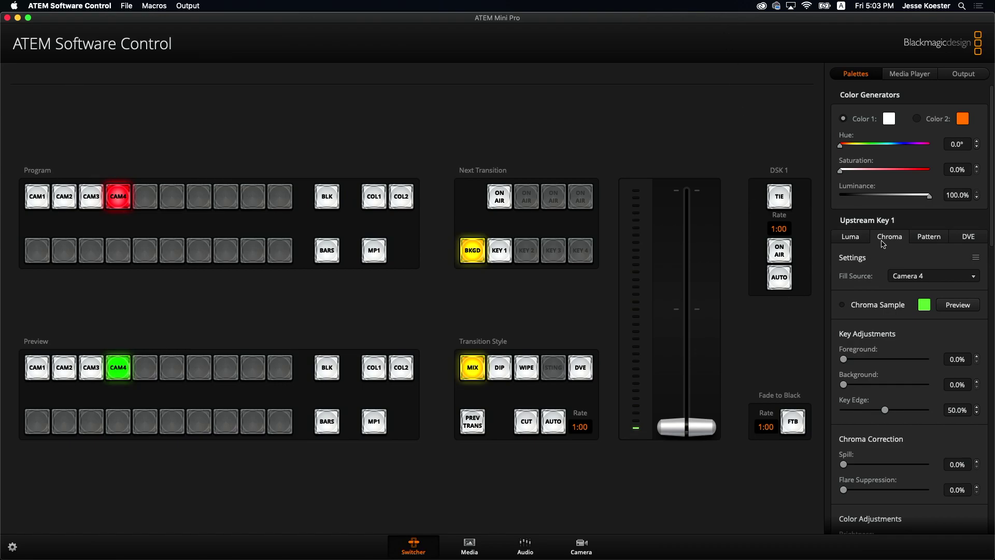
Sample the slide's green for Upstream Key 1's chroma key, then bring Keynote forward.
left_click(842, 306)
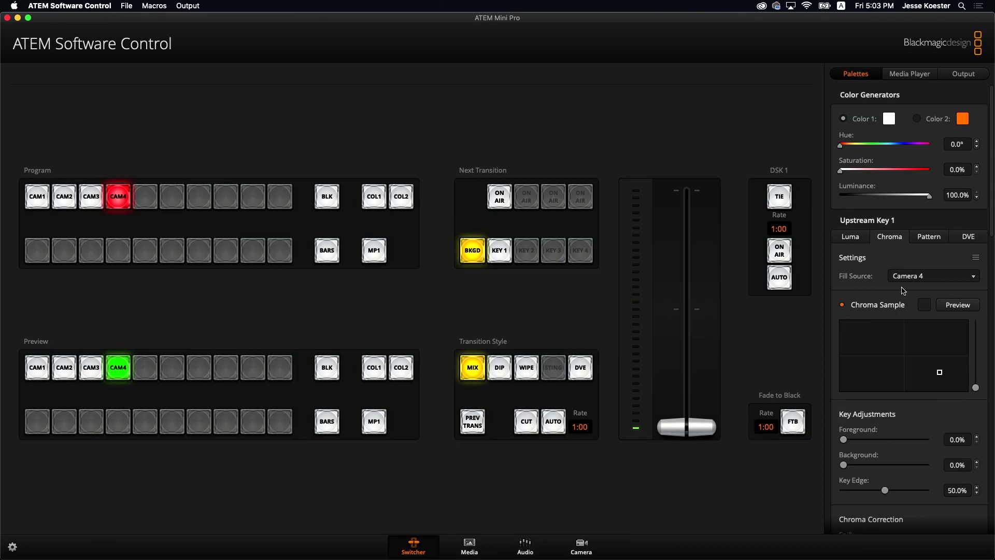
left_click_drag(992, 255, 700, 205)
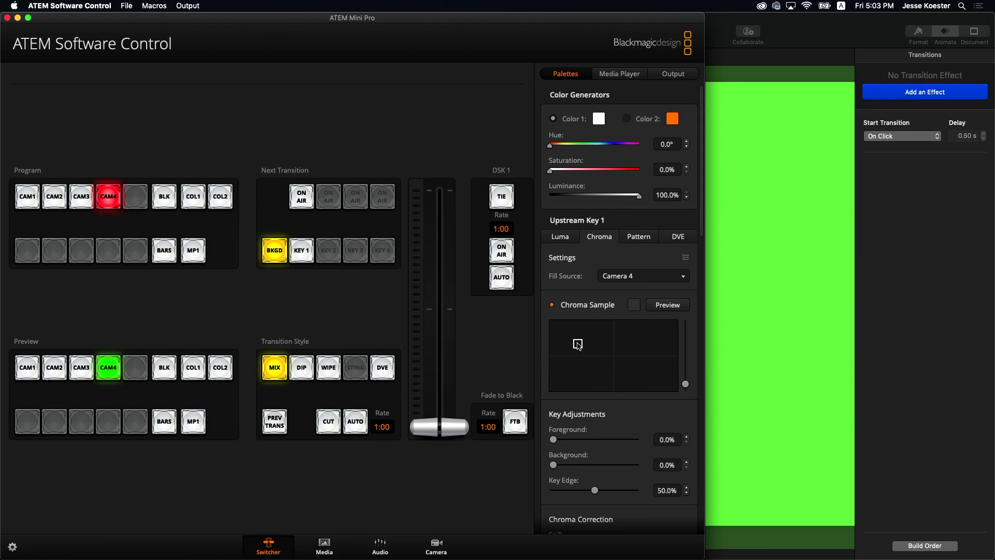
left_click_drag(578, 345, 646, 357)
left_click(553, 306)
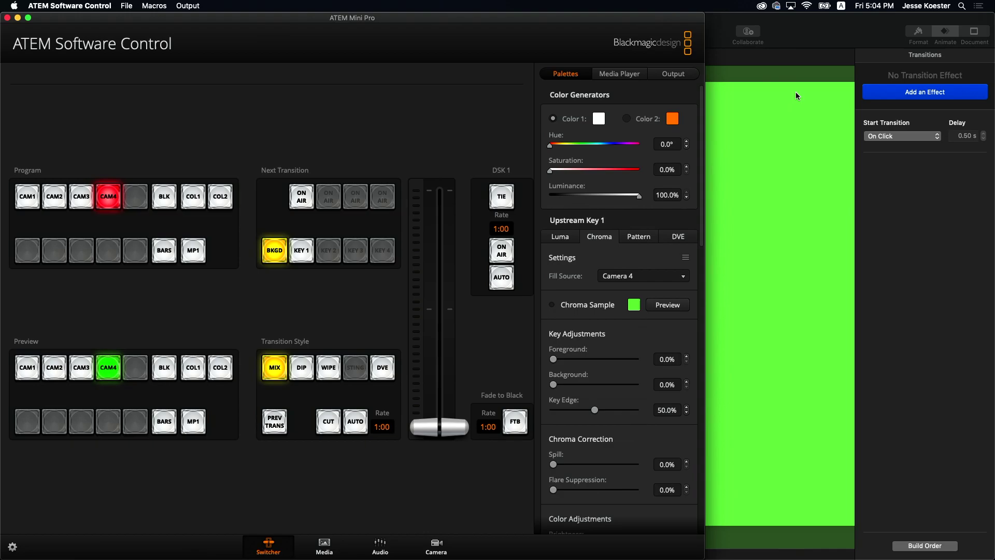
left_click(824, 25)
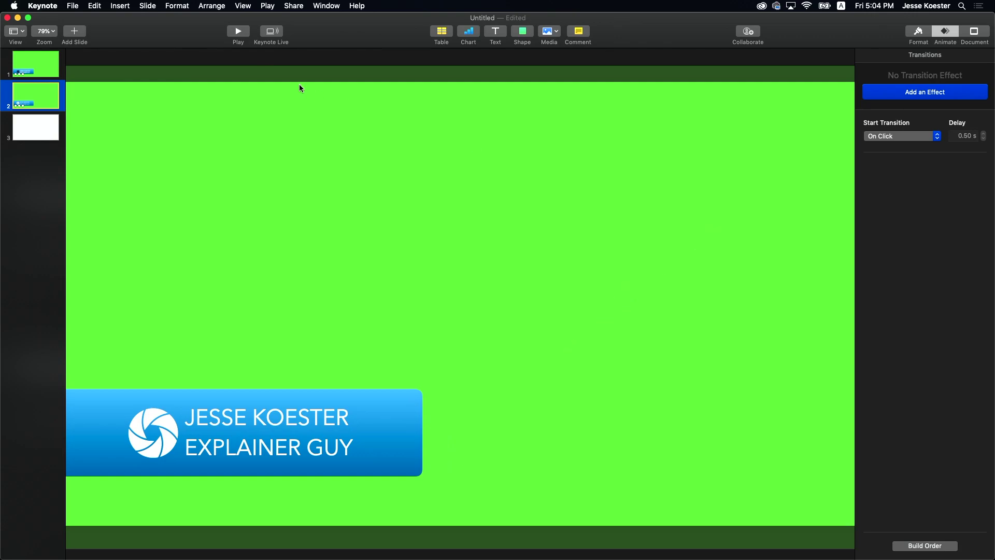
Return to Keynote and select the blank slide 3.
key("super+Tab")
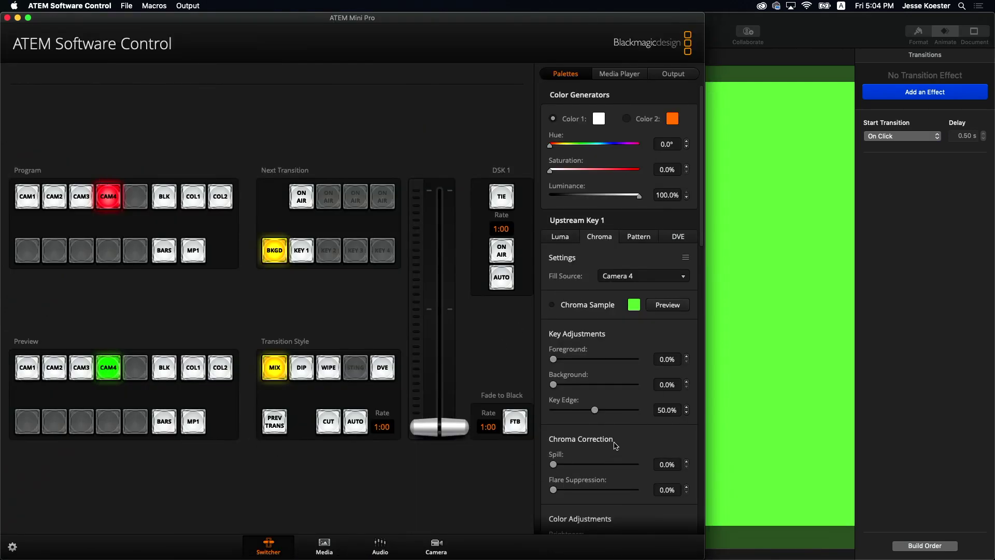
left_click(832, 25)
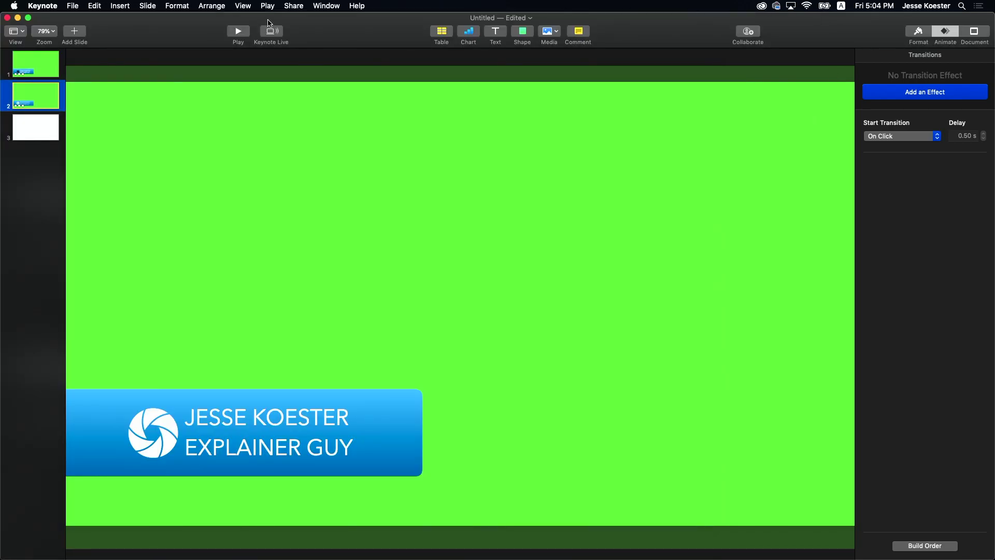
left_click(36, 124)
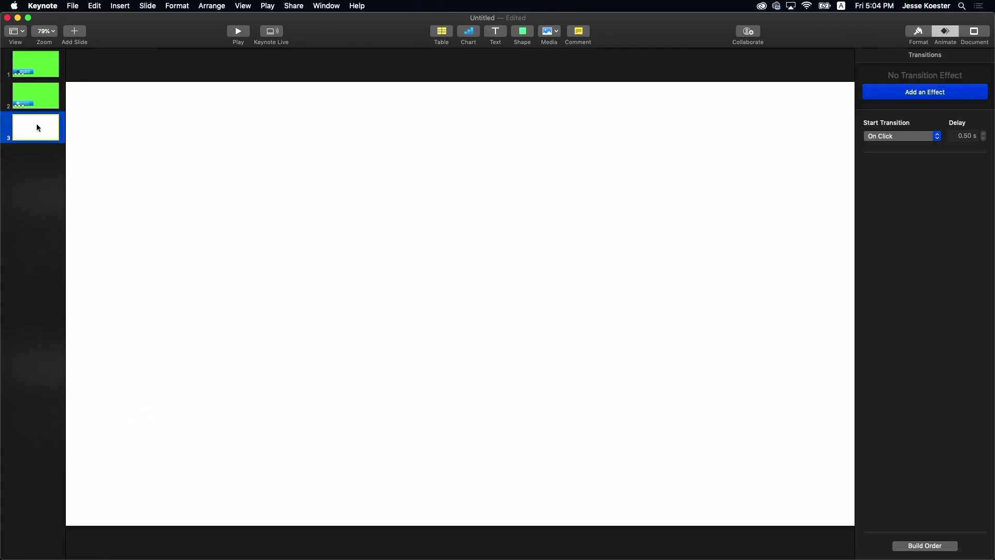
Insert a basic square, stretch it over the whole slide, and apply the green shape style.
left_click(523, 34)
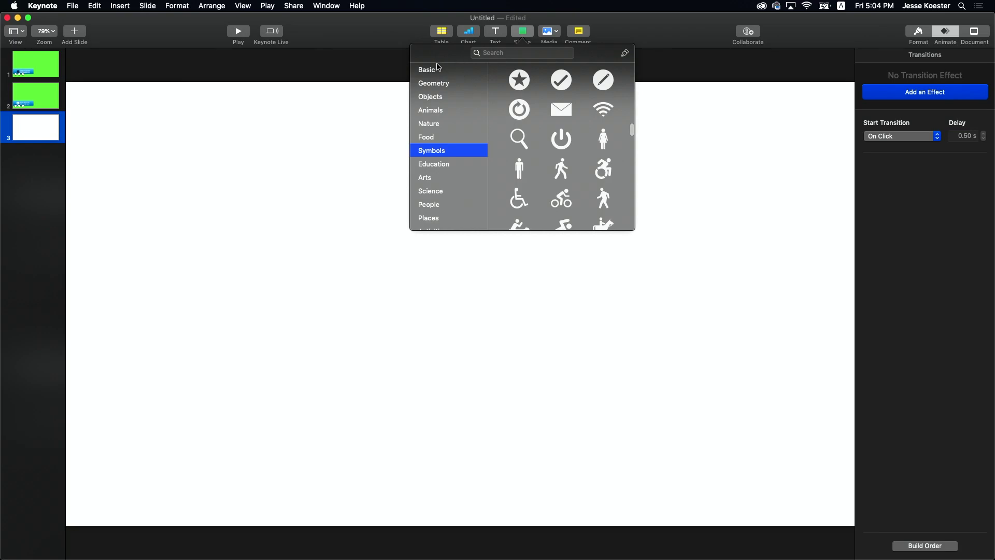
left_click(436, 69)
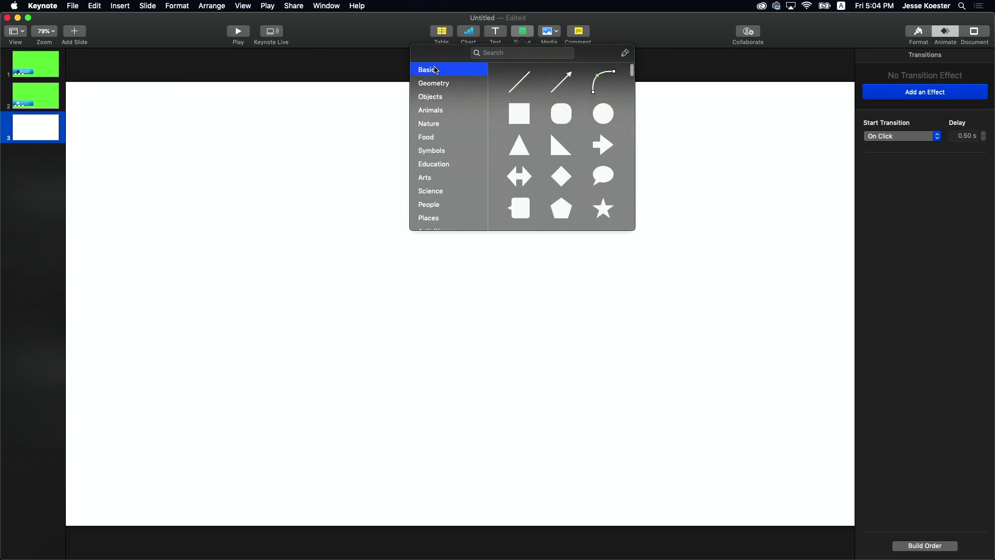
left_click(525, 114)
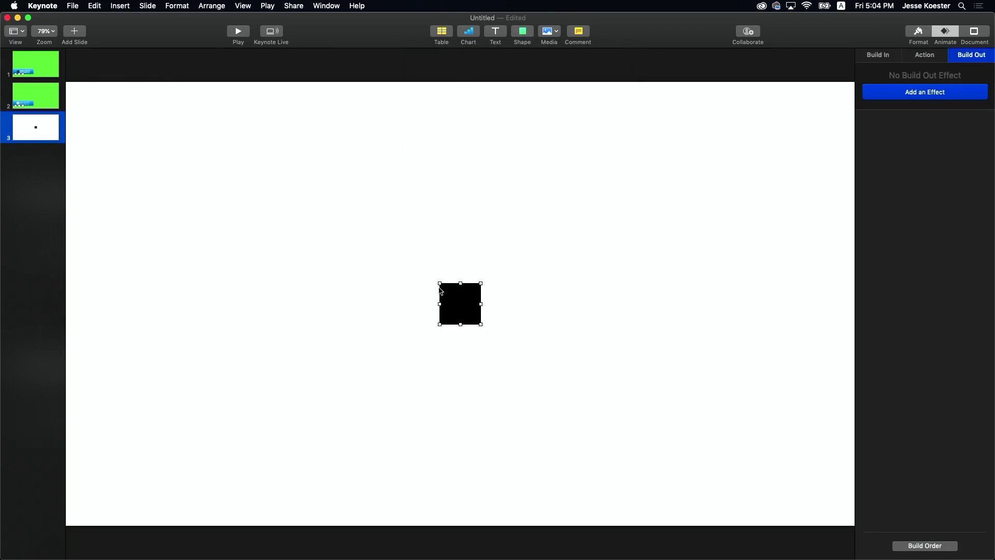
left_click_drag(443, 286, 11, 73)
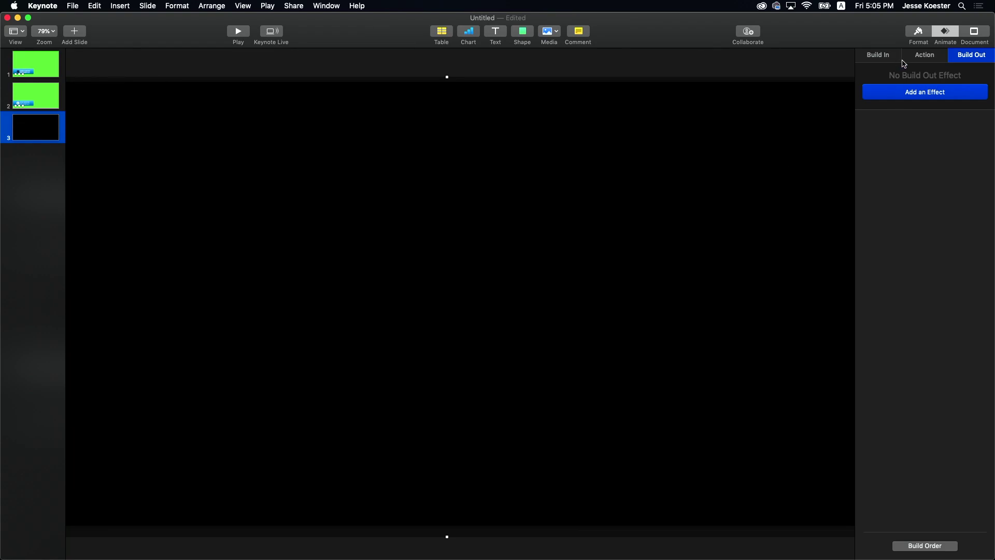
left_click(924, 39)
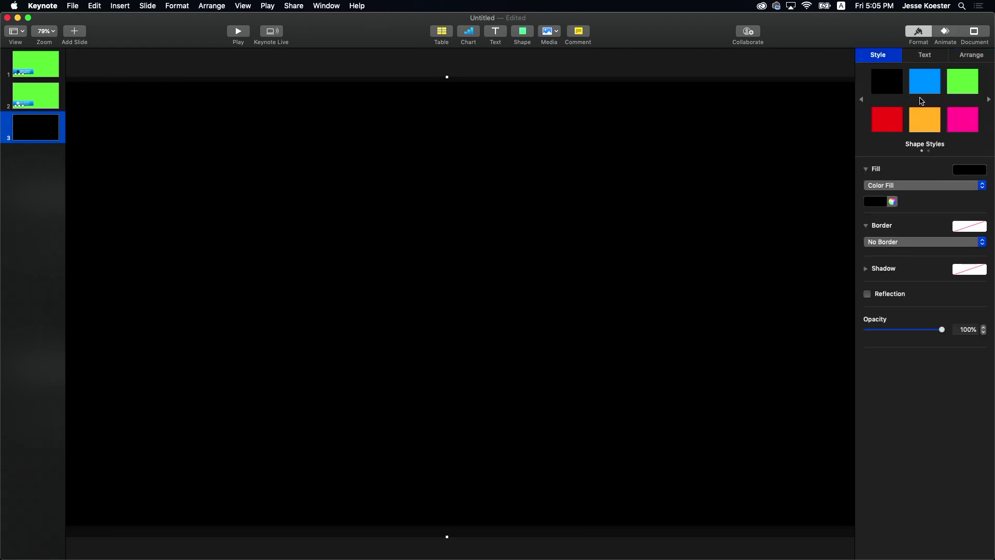
left_click(959, 91)
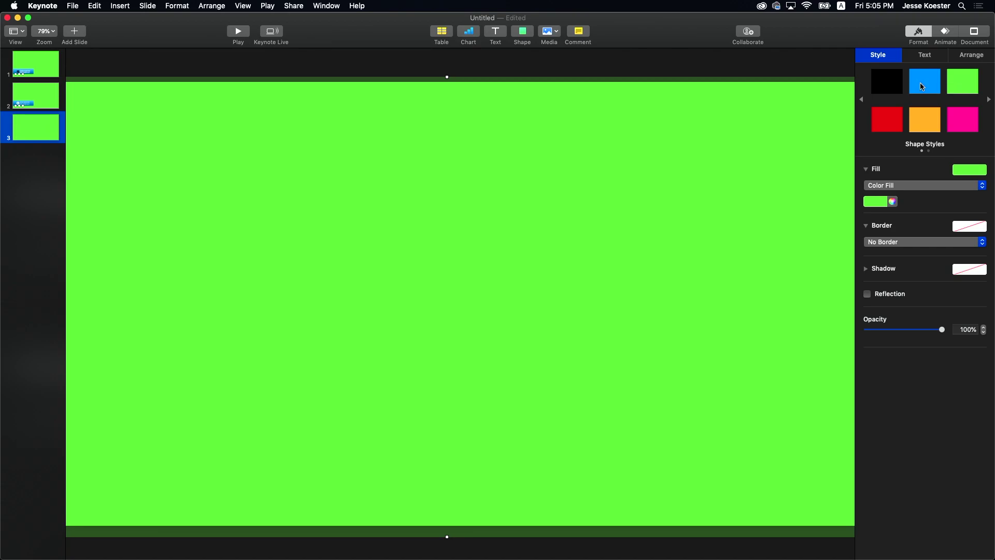
Lock the full-slide green rectangle on slide 3 in place.
right_click(544, 233)
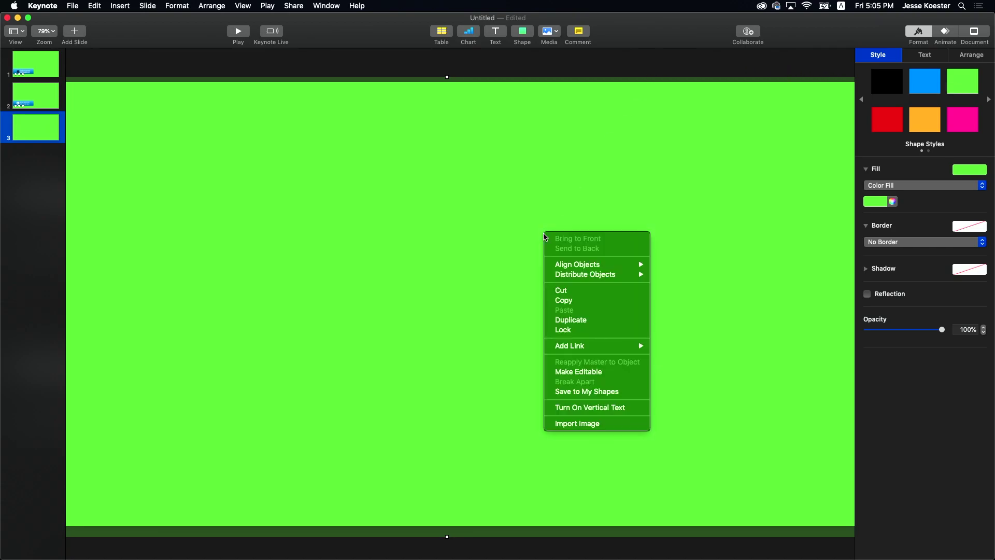
left_click(567, 331)
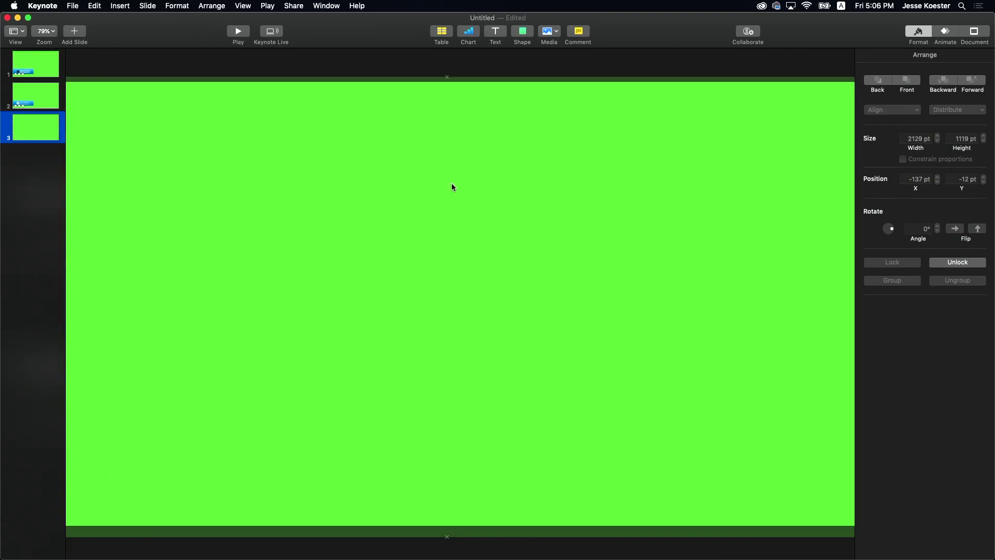
Insert a rounded rectangle, stretch it wide across the lower left, and fill it with a blue gradient.
left_click(522, 37)
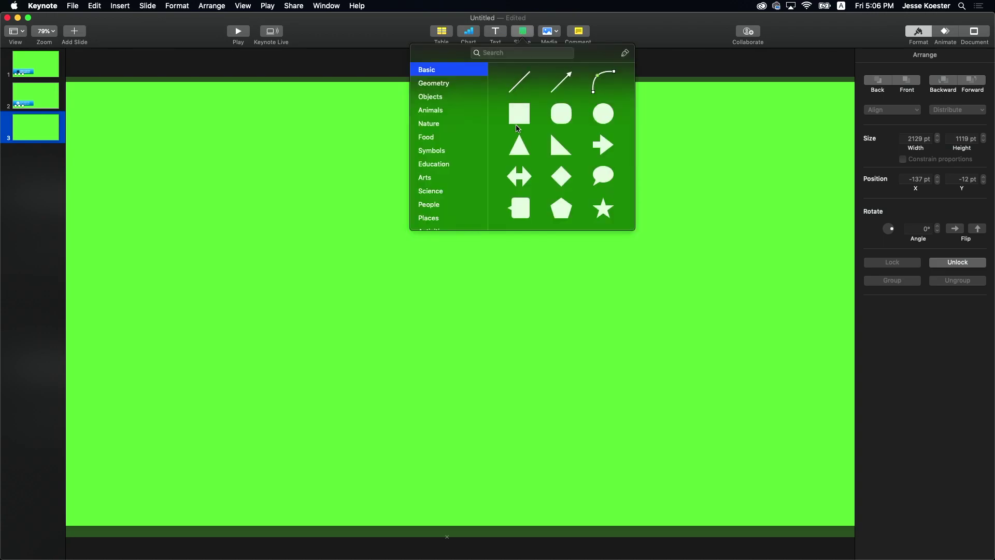
left_click(558, 124)
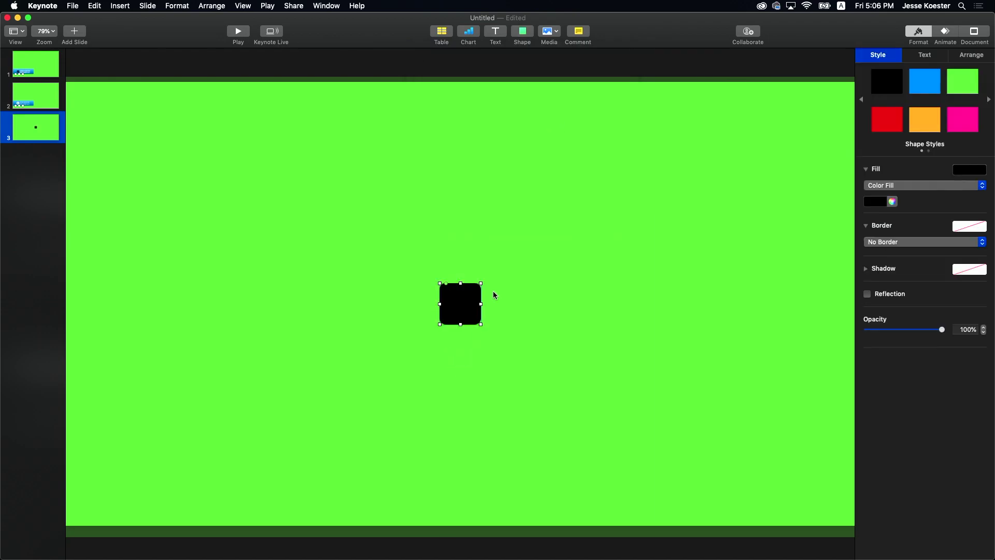
mouse_move(482, 308)
left_mouse_down()
mouse_move(500, 310)
mouse_move(367, 324)
mouse_move(333, 318)
mouse_move(472, 318)
left_mouse_up()
left_click_drag(383, 294, 357, 291)
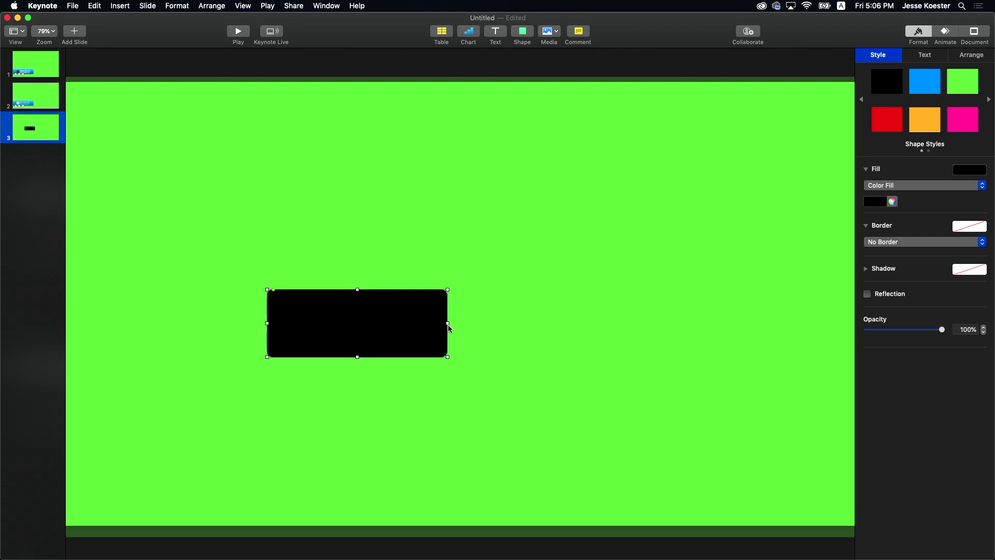
left_click_drag(448, 325, 291, 418)
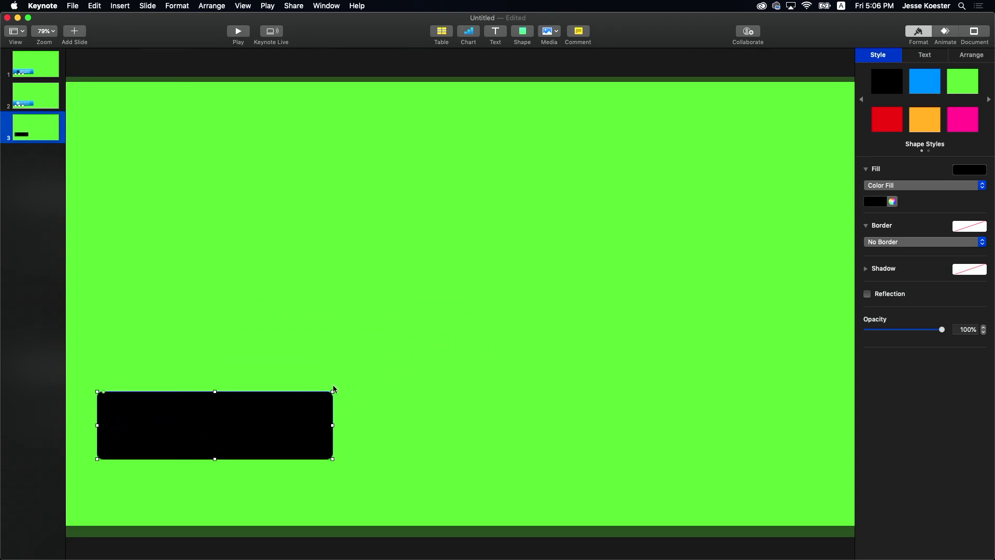
left_click_drag(333, 392, 414, 354)
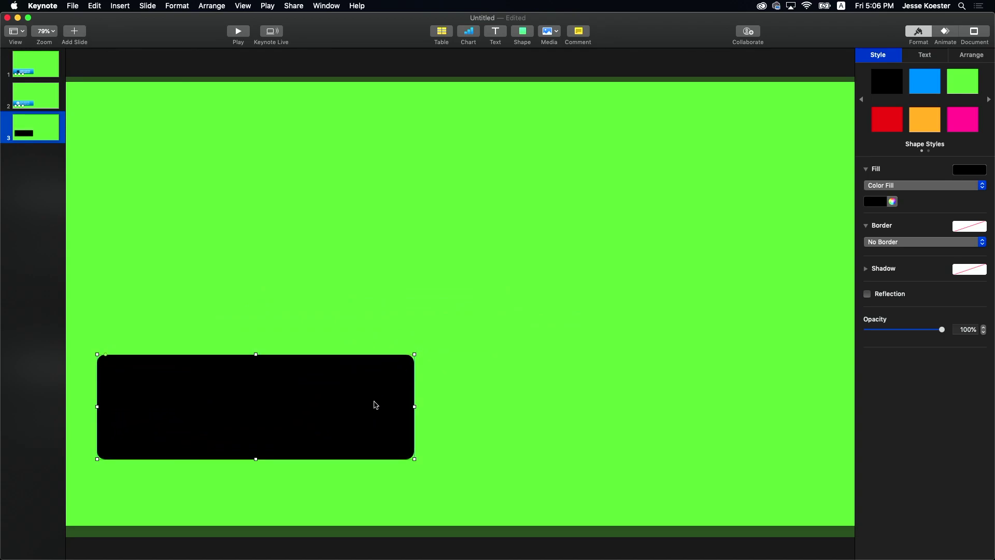
left_click(983, 172)
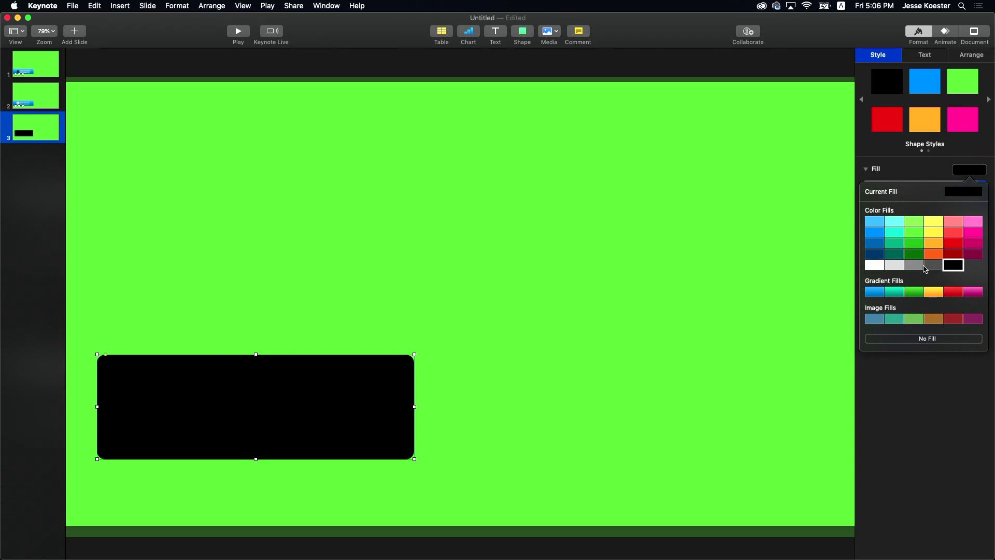
left_click(874, 293)
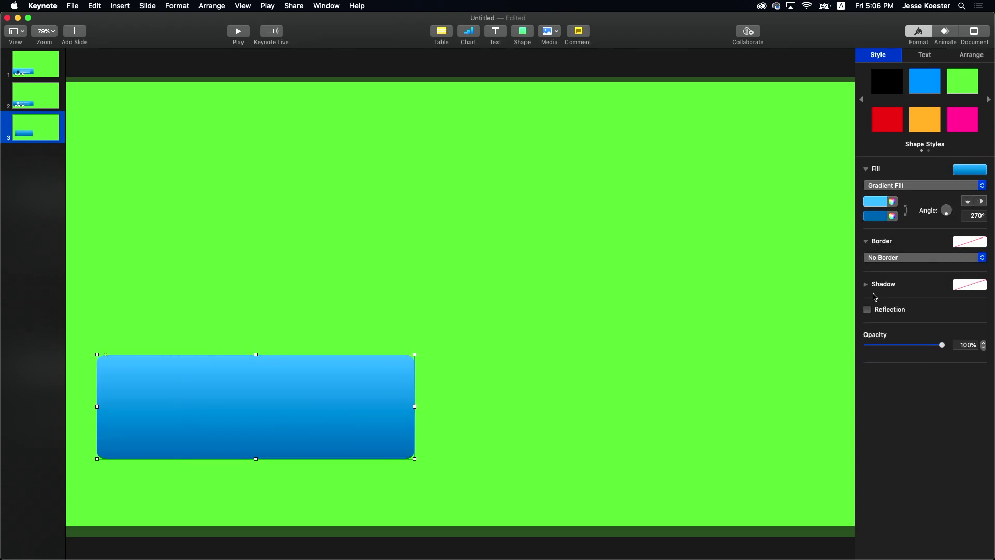
Type 'JESSE KOESTER' and 'EXPLAINER GUY' on two lines inside the blue rectangle.
double_click(204, 402)
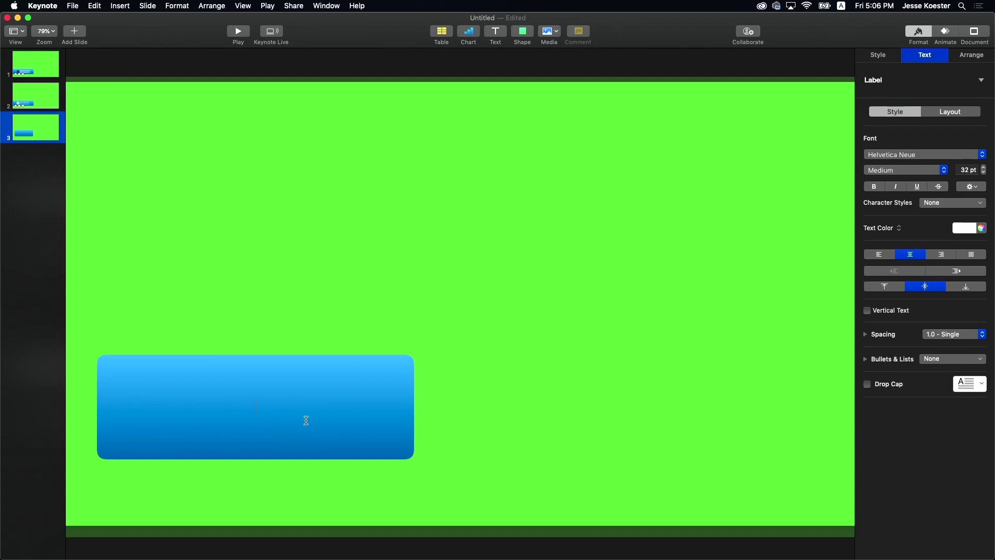
type("JESSE KOESTER")
key("Return")
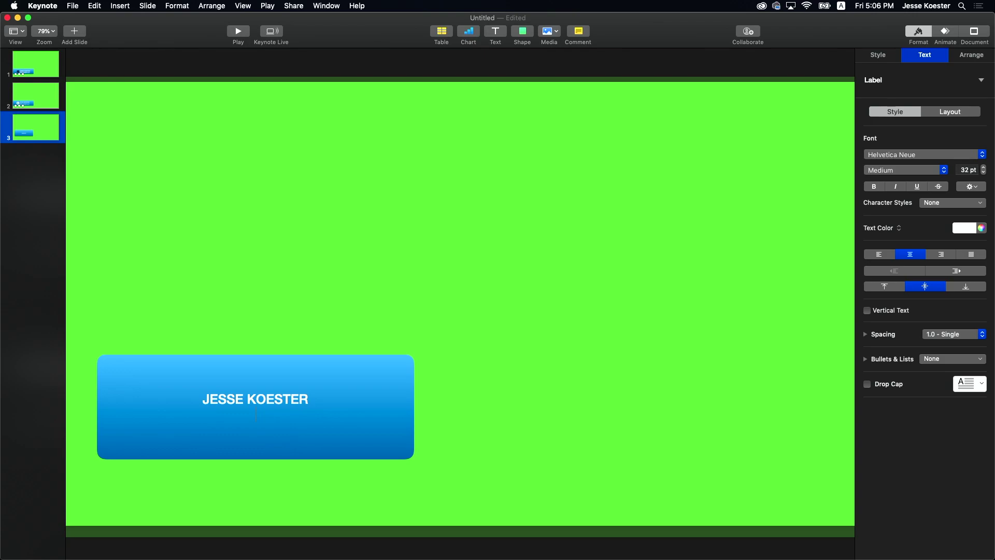
type("EXPLAINER GUI")
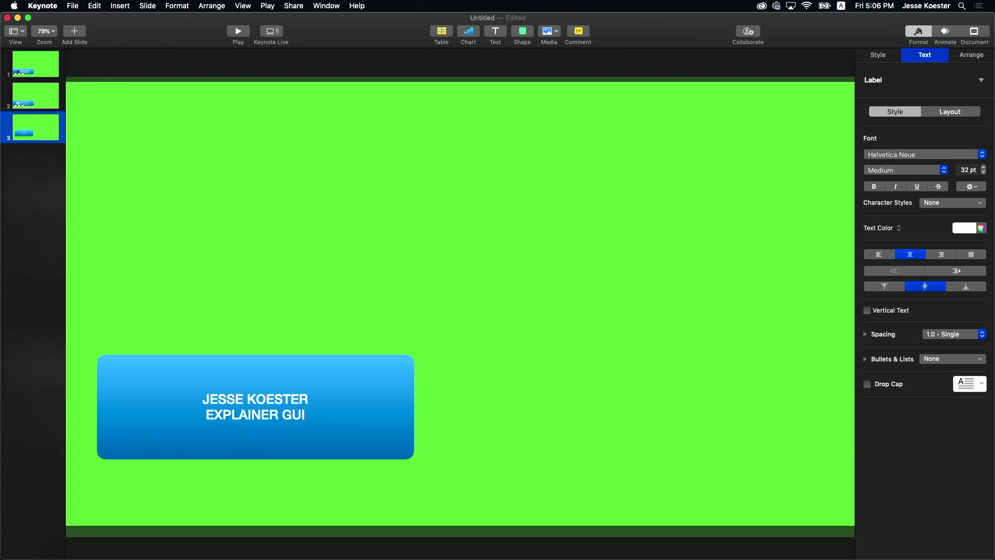
key("BackSpace")
type("Y")
Change the banner text's font to Avenir Next.
key("super+a")
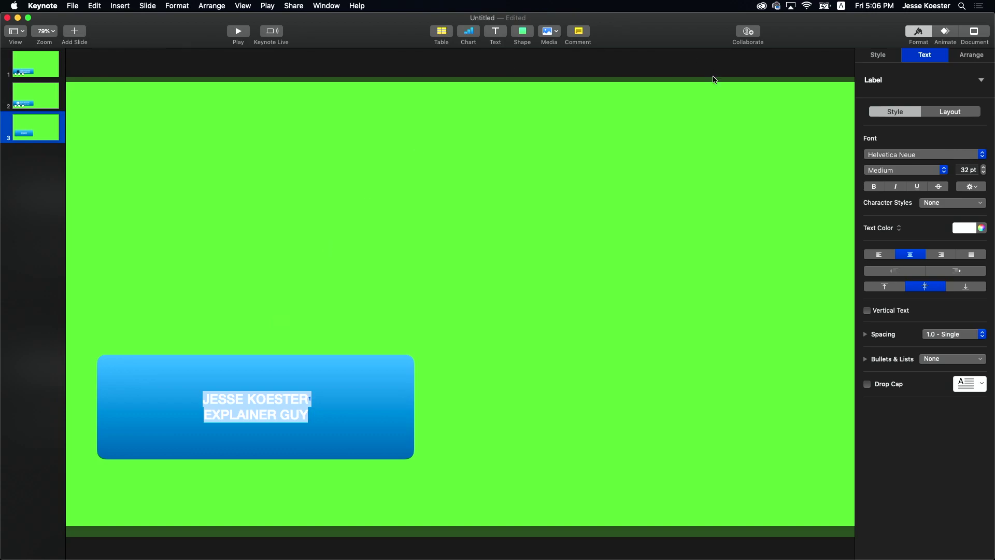
left_click(900, 155)
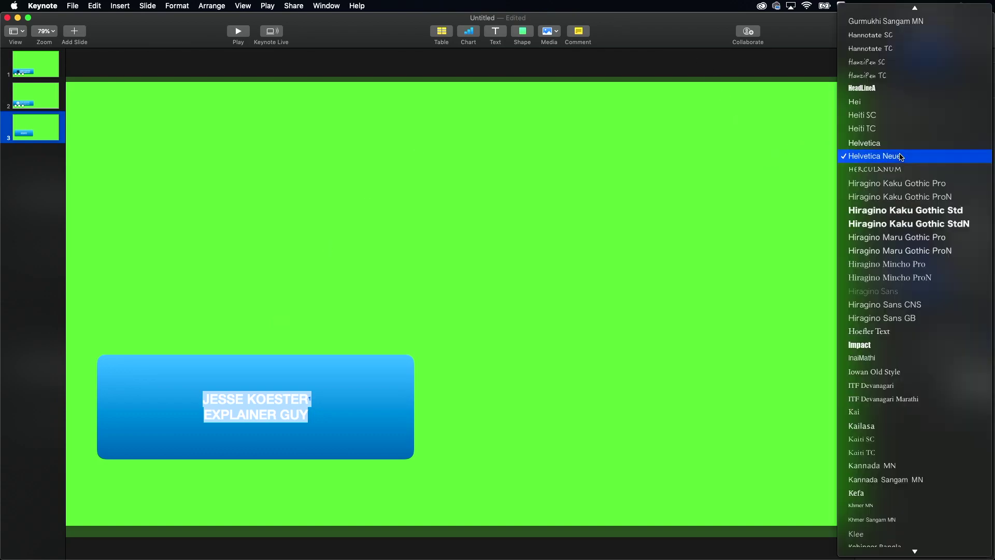
scroll(896, 223, "up", 10)
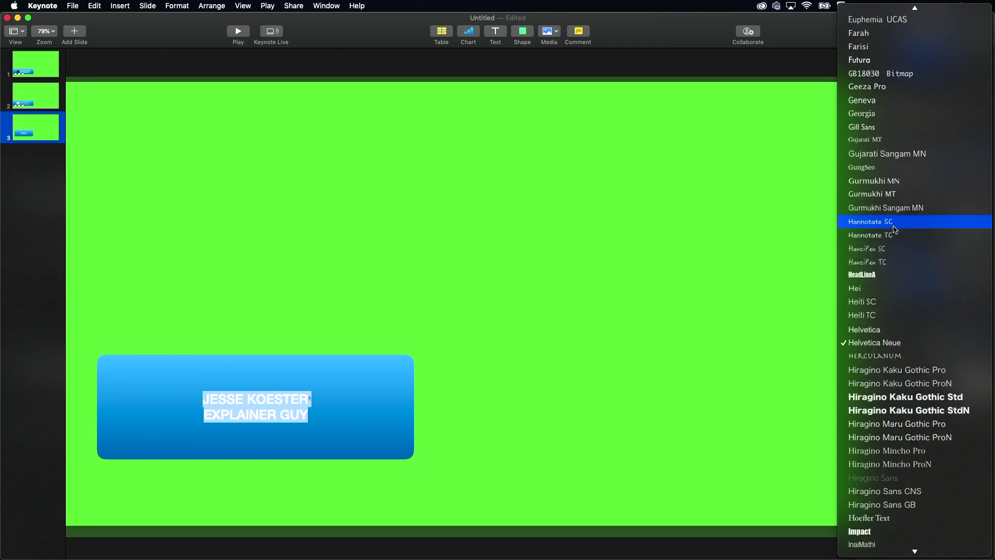
scroll(895, 230, "up", 10)
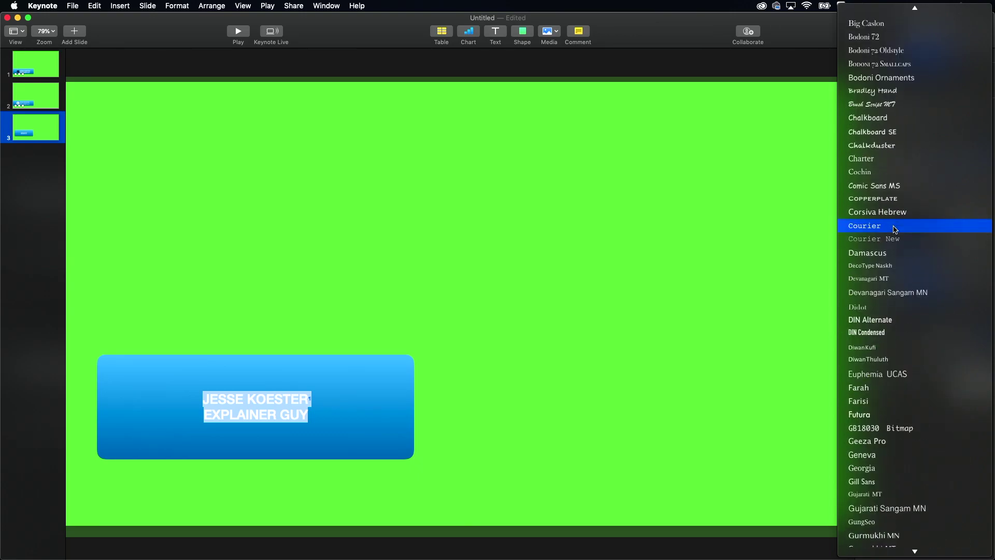
scroll(895, 230, "up", 6)
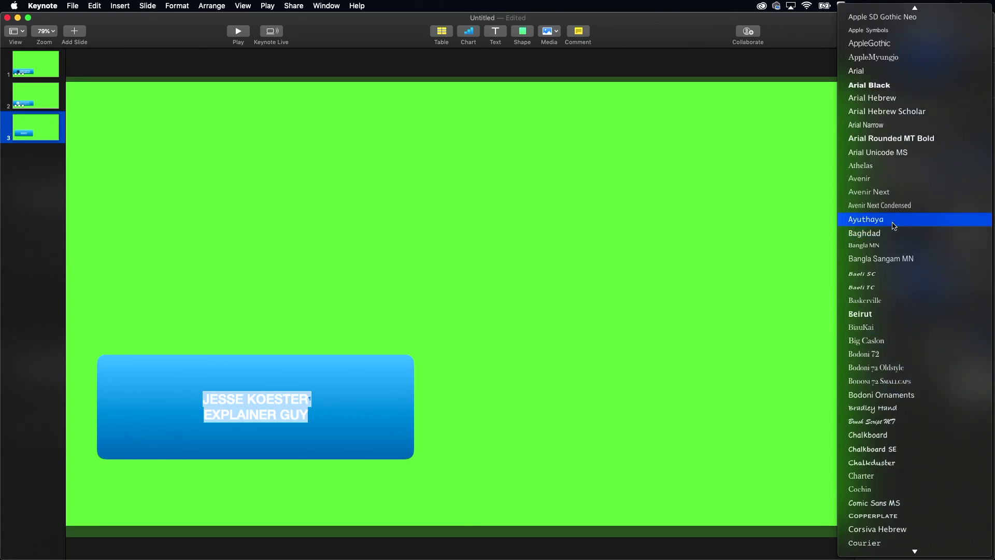
left_click(886, 193)
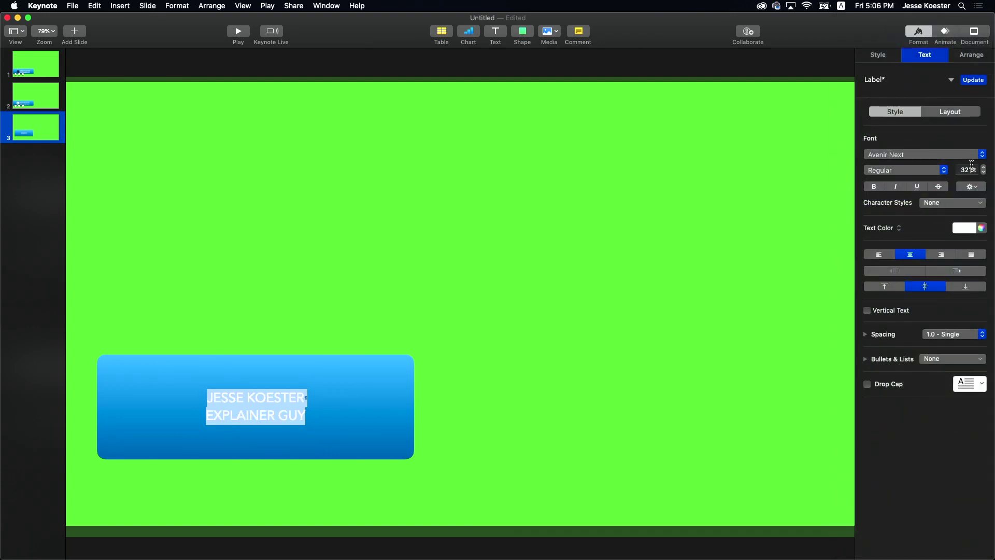
Raise the banner text size to 56 pt, then select the whole blue box.
left_click(984, 168)
left_click(984, 167)
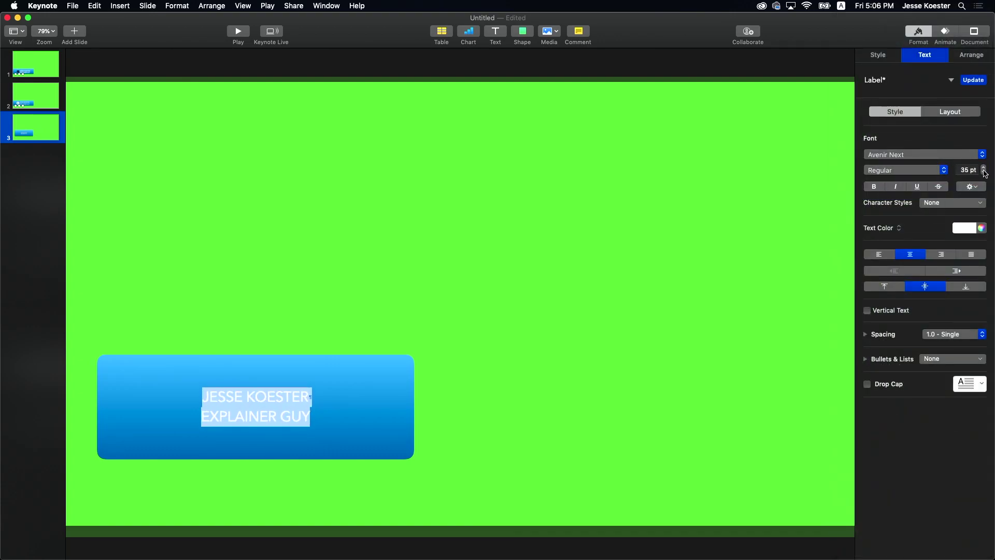
left_click(985, 173)
left_click(984, 173)
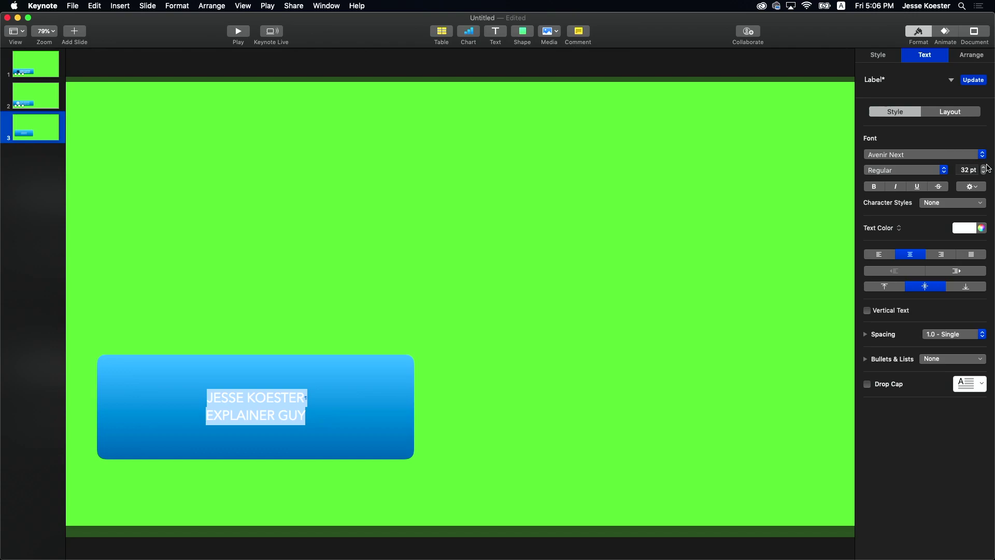
left_click(985, 167)
left_click(984, 168)
left_click(985, 167)
left_click(985, 167)
left_click(984, 168)
left_click(984, 167)
left_click(984, 167)
left_click(984, 167)
left_click(984, 167)
left_click(984, 167)
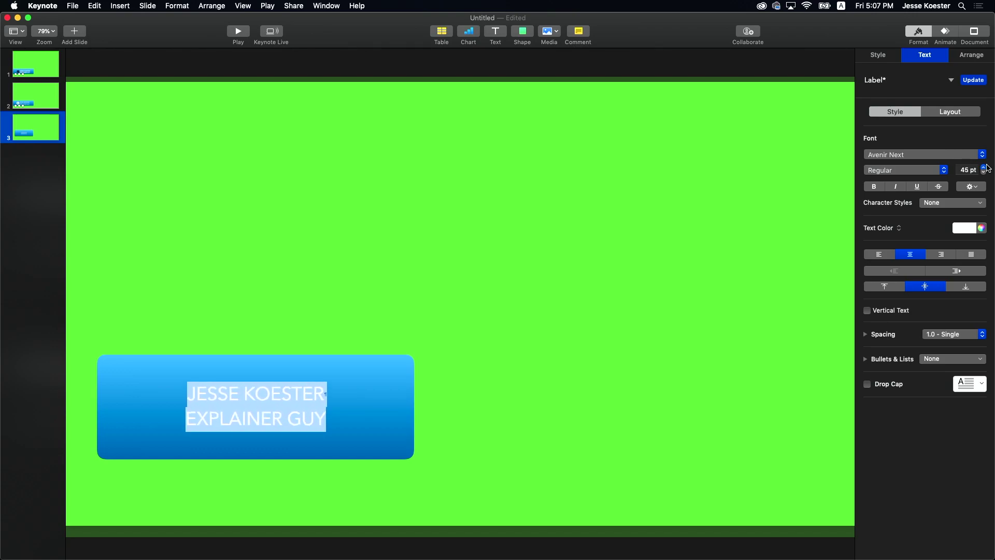
left_click(984, 167)
left_click(984, 168)
left_click(985, 168)
left_click(984, 167)
left_click(984, 168)
left_click(984, 167)
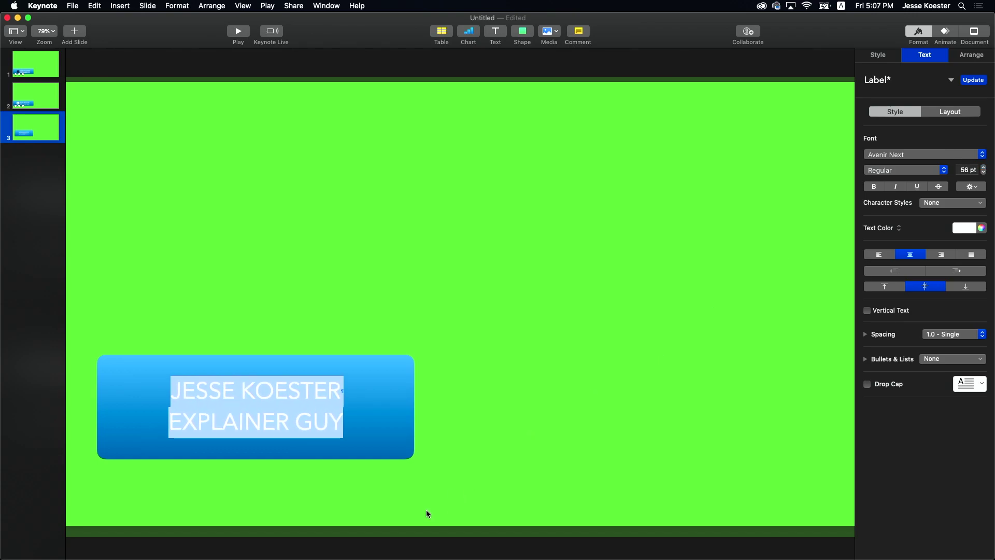
left_click(464, 429)
left_click(413, 424)
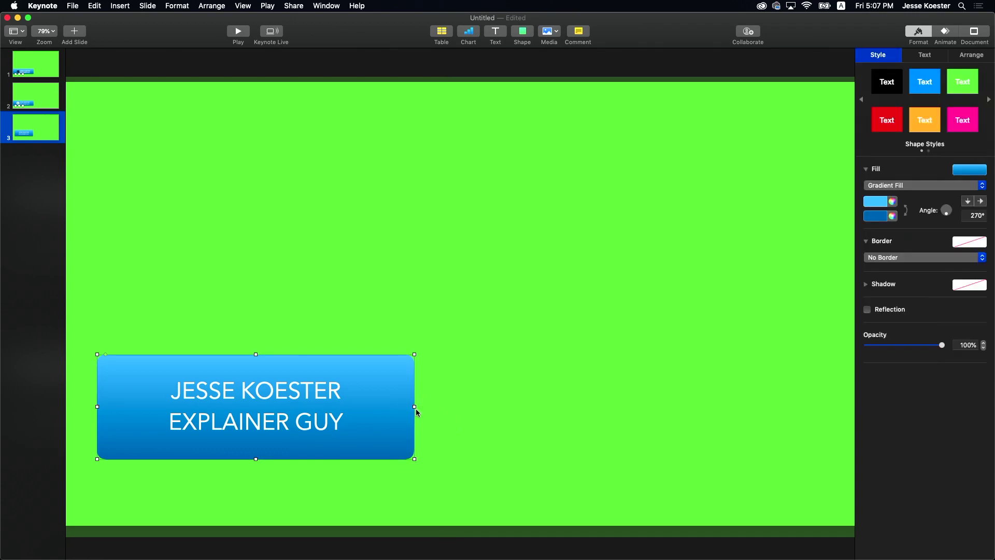
Widen the blue box, then flatten it to about 829×164 pt.
left_click_drag(415, 407, 493, 418)
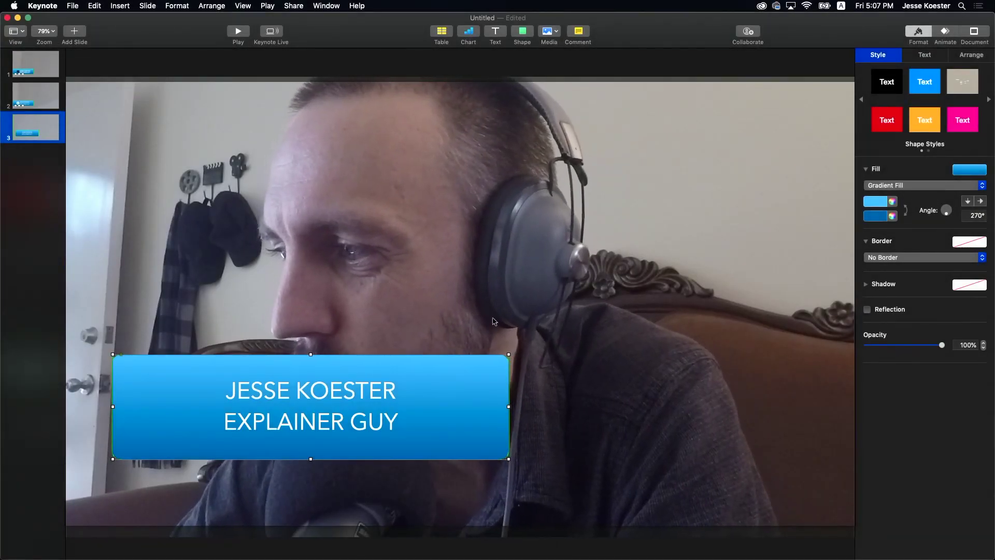
left_click_drag(508, 353, 453, 389)
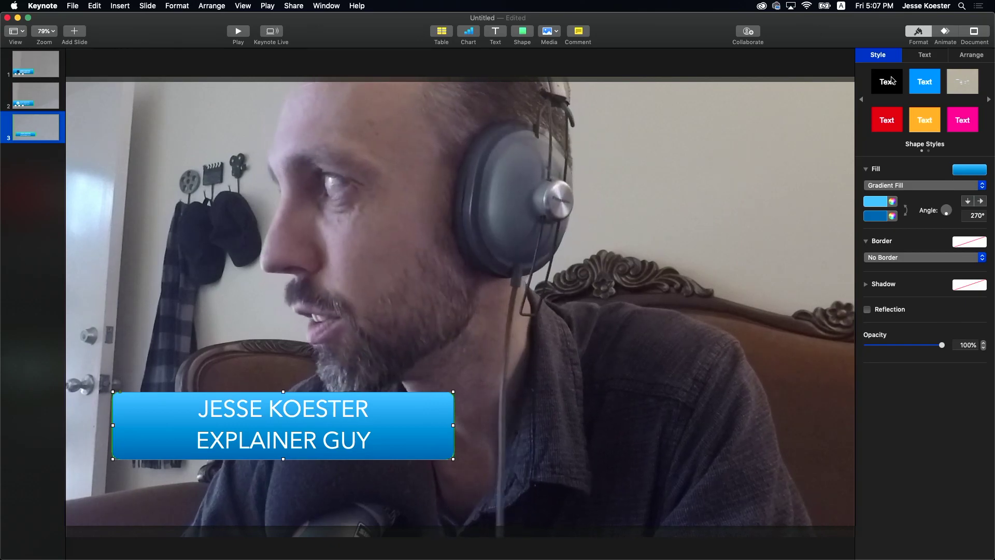
Give the blue banner a Move In build-in, after previewing Lens Flare and Move In.
left_click(944, 35)
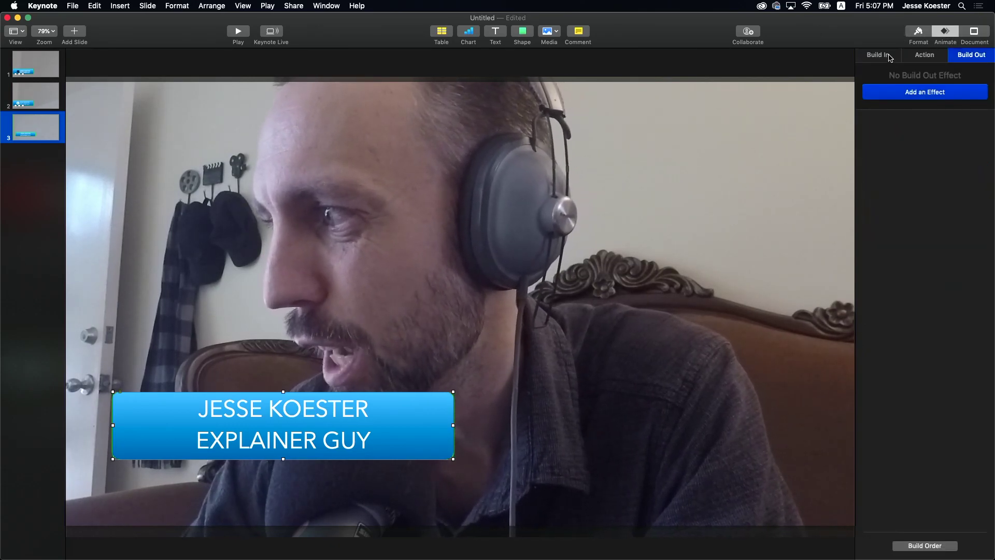
left_click(890, 56)
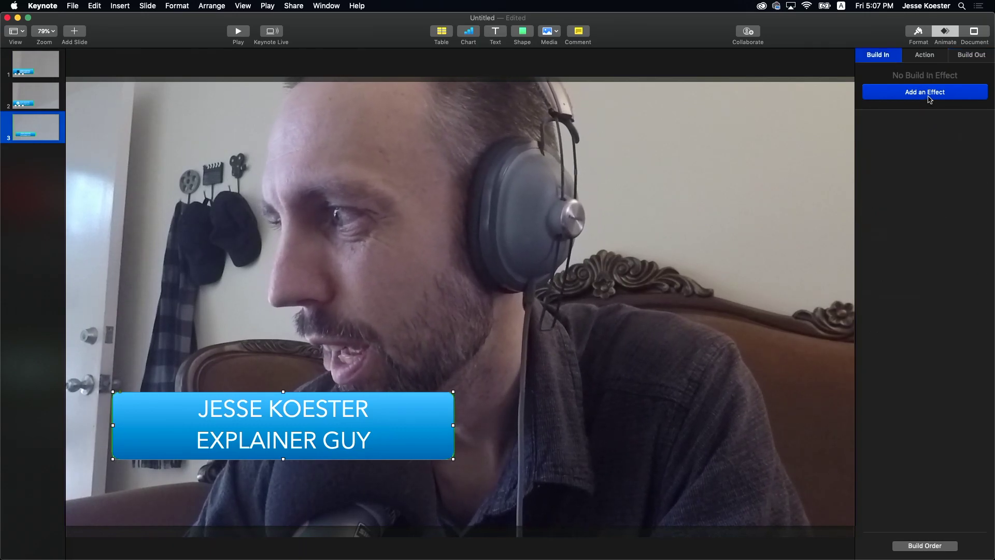
left_click(930, 97)
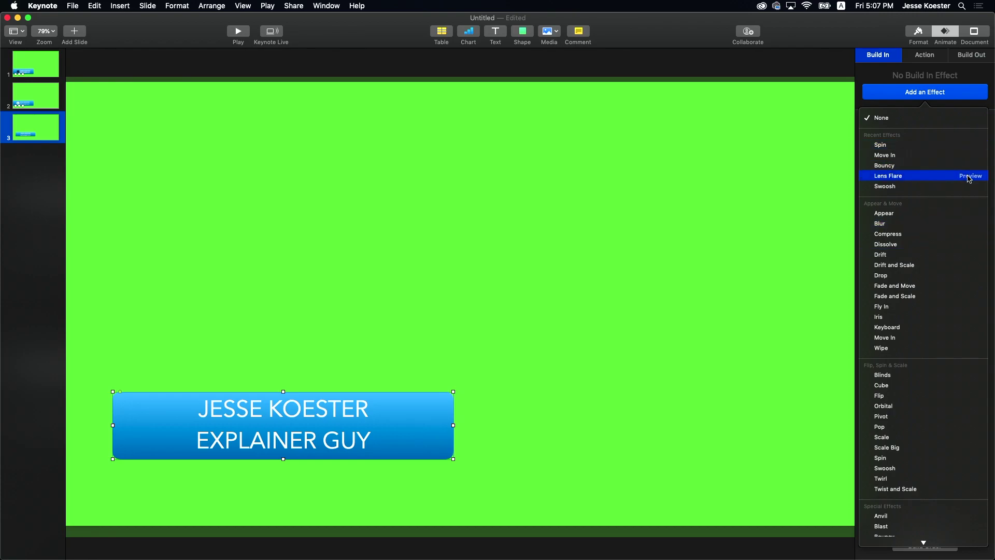
left_click(971, 177)
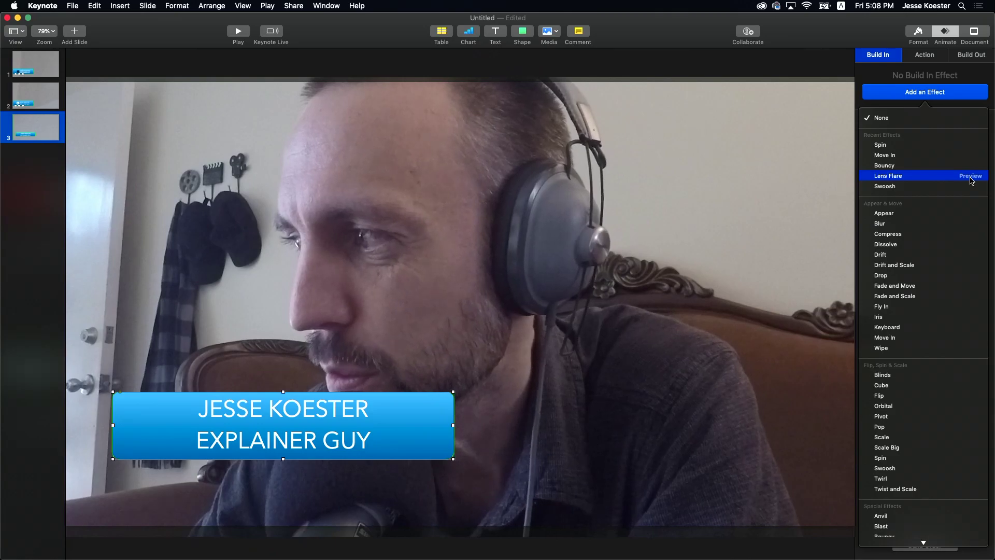
left_click(970, 176)
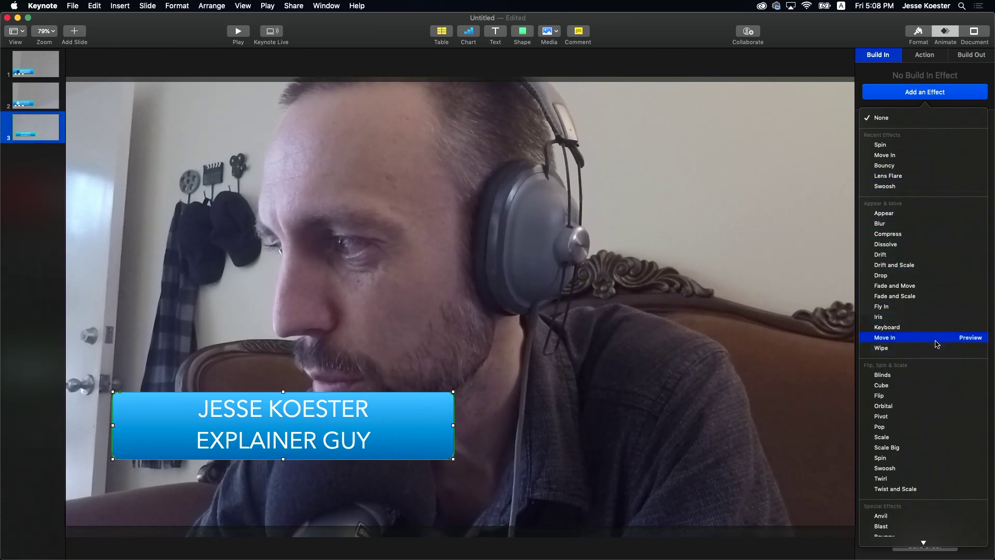
left_click(971, 338)
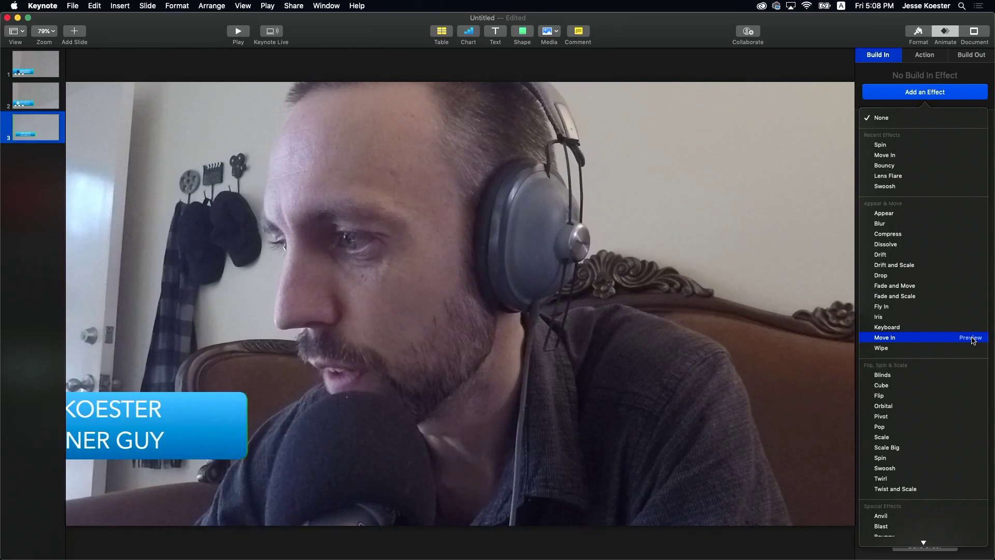
left_click(894, 339)
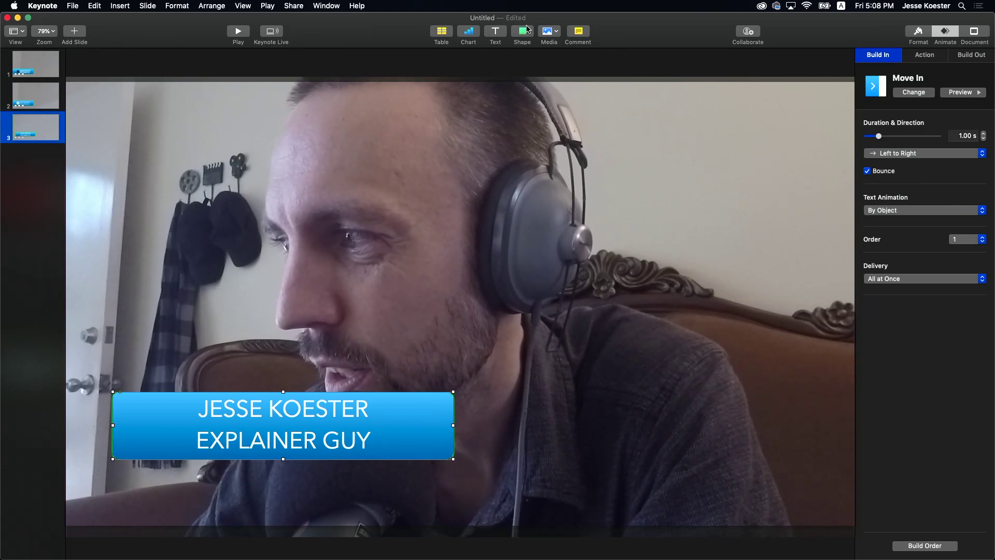
Insert a heart shape from the Symbols shapes.
left_click(525, 30)
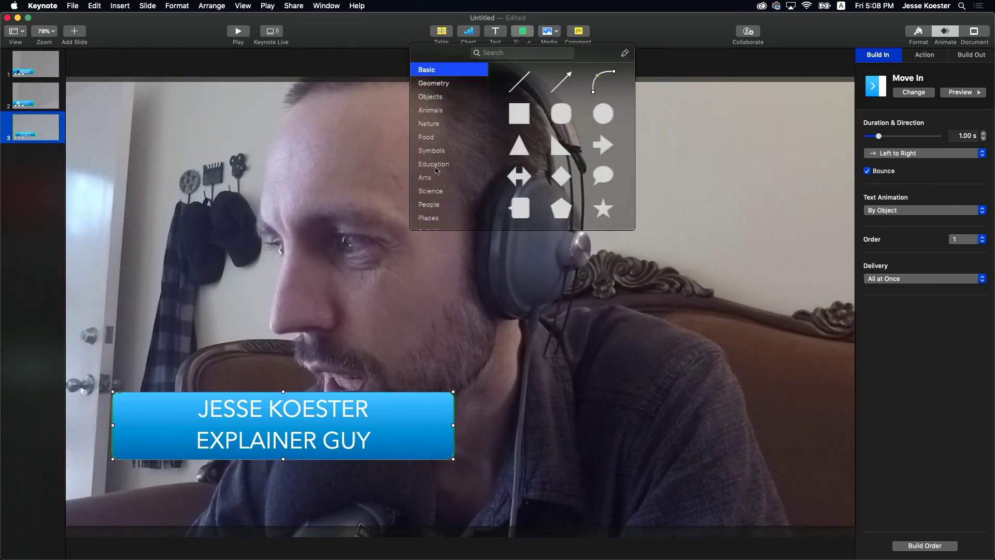
left_click(431, 150)
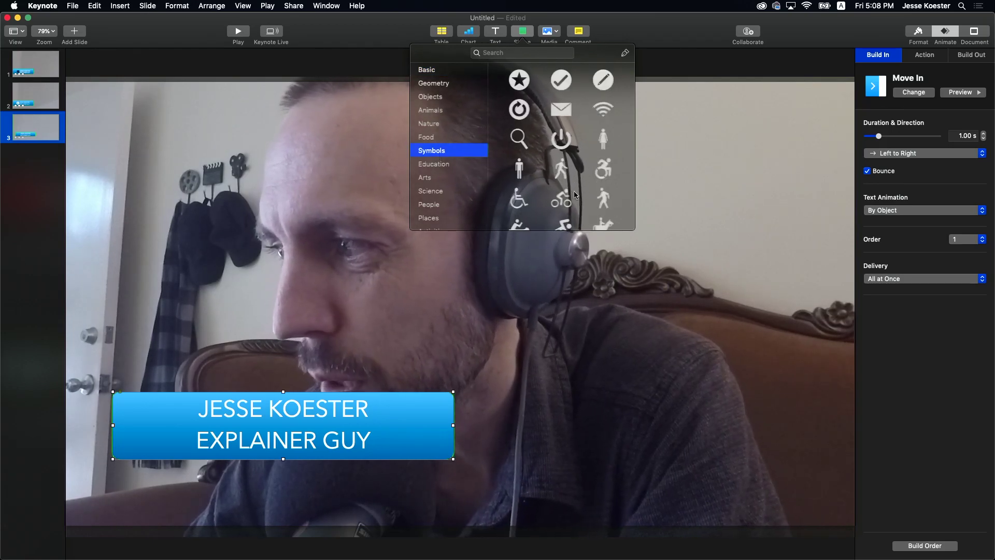
scroll(575, 195, "down", 10)
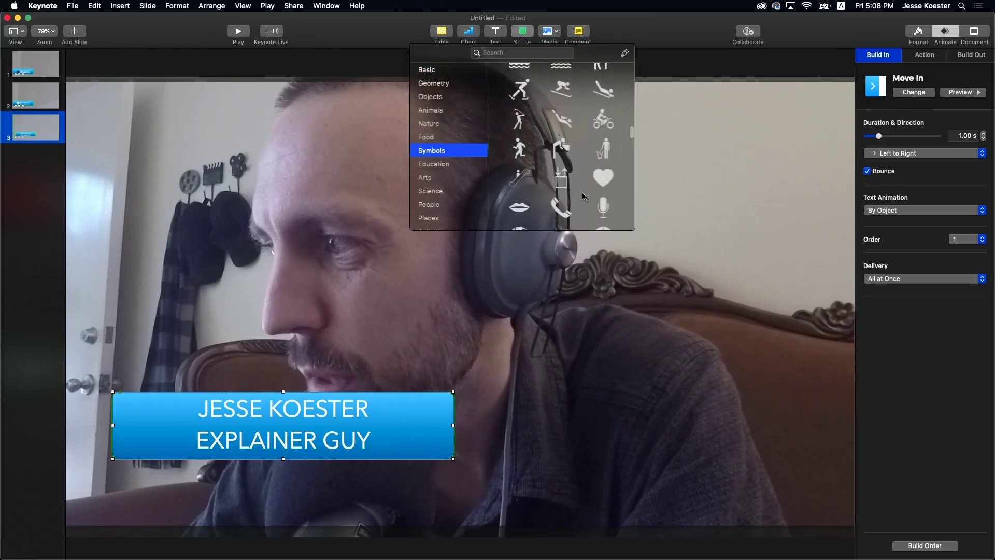
scroll(585, 196, "down", 3)
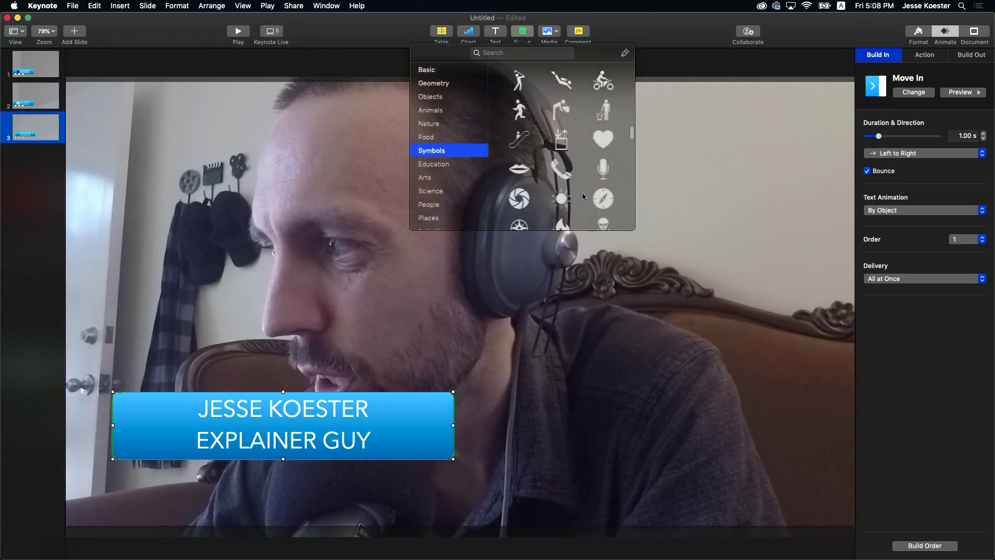
left_click(604, 139)
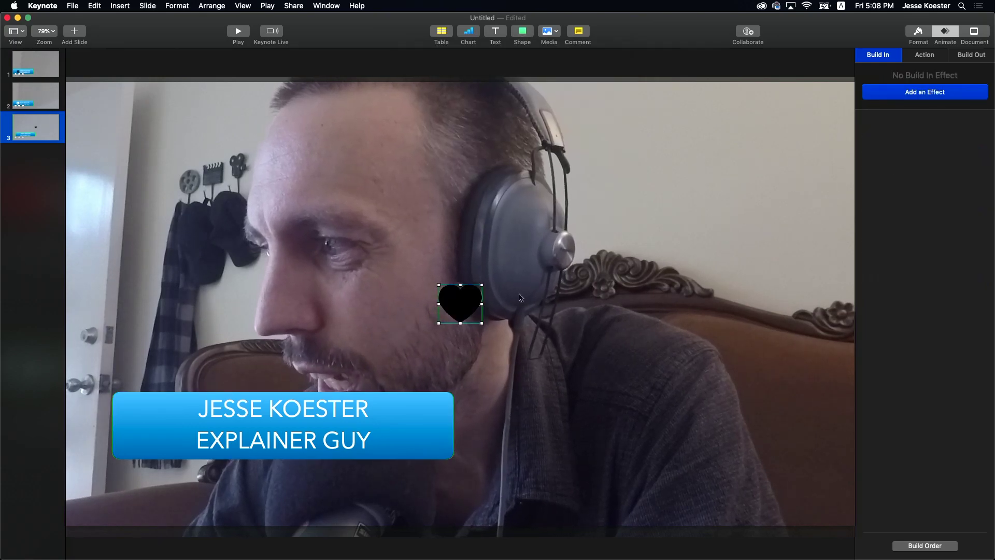
Move the heart to the banner's left end and change its fill from white to orange.
left_click(916, 34)
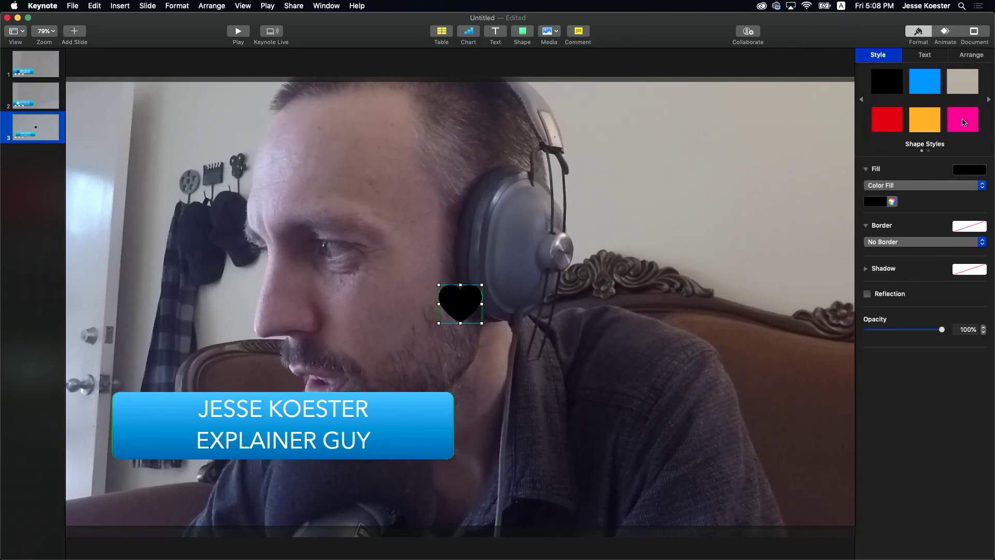
left_click(970, 169)
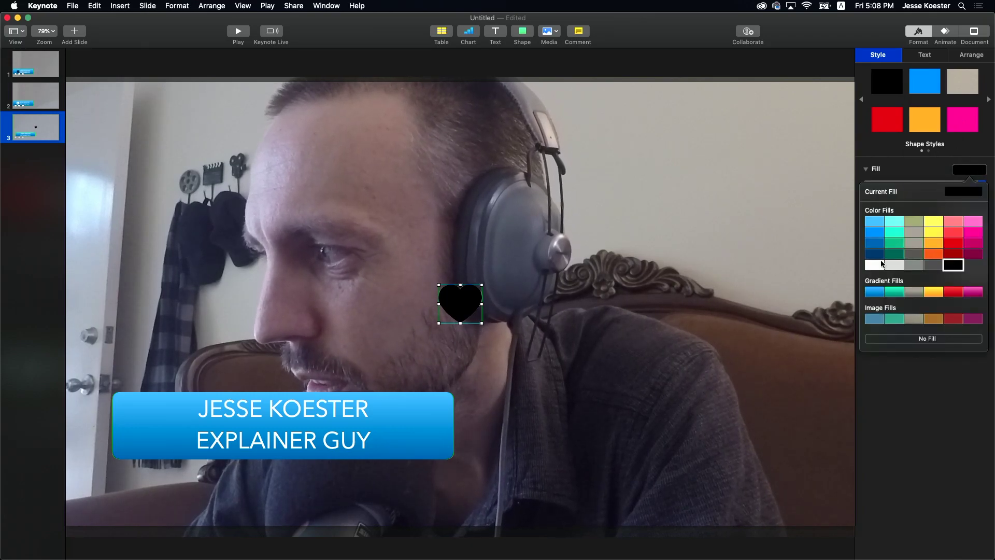
left_click(880, 265)
left_click_drag(440, 314, 166, 427)
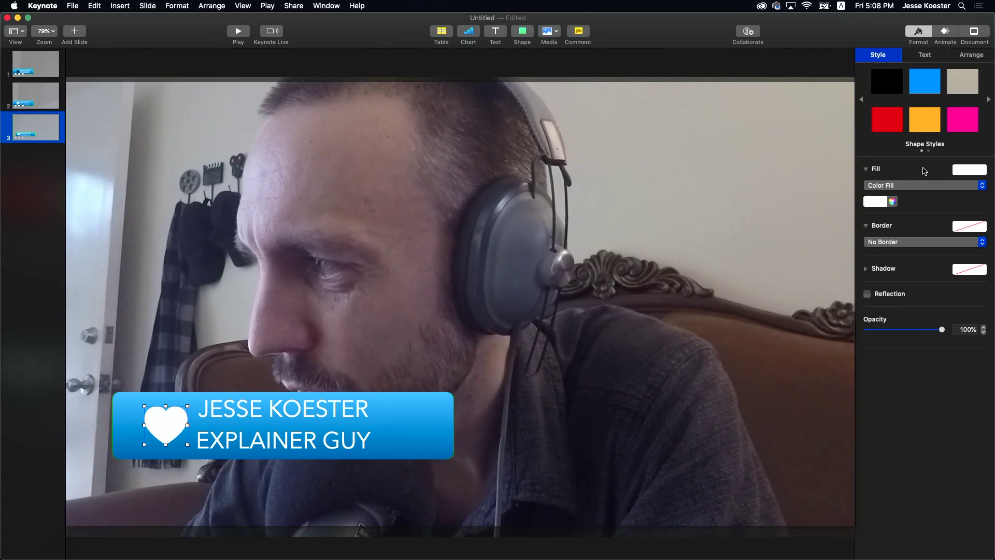
left_click(931, 129)
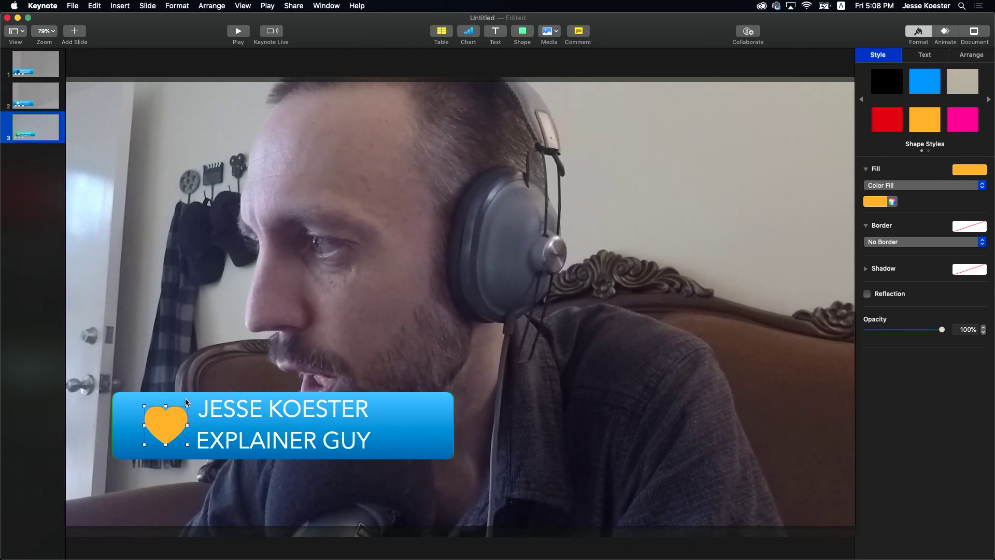
left_click(944, 32)
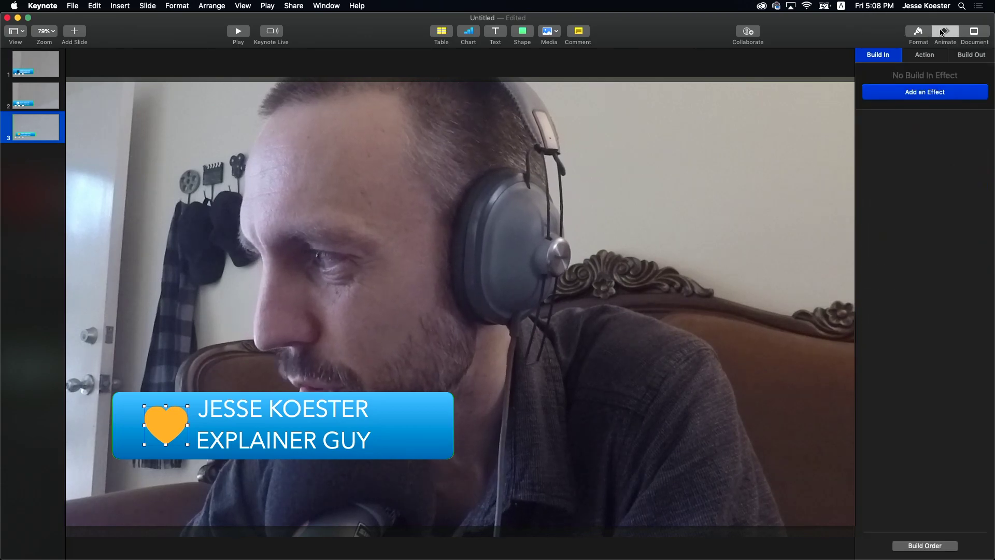
Apply the Bouncy build-in effect to the heart.
left_click(933, 93)
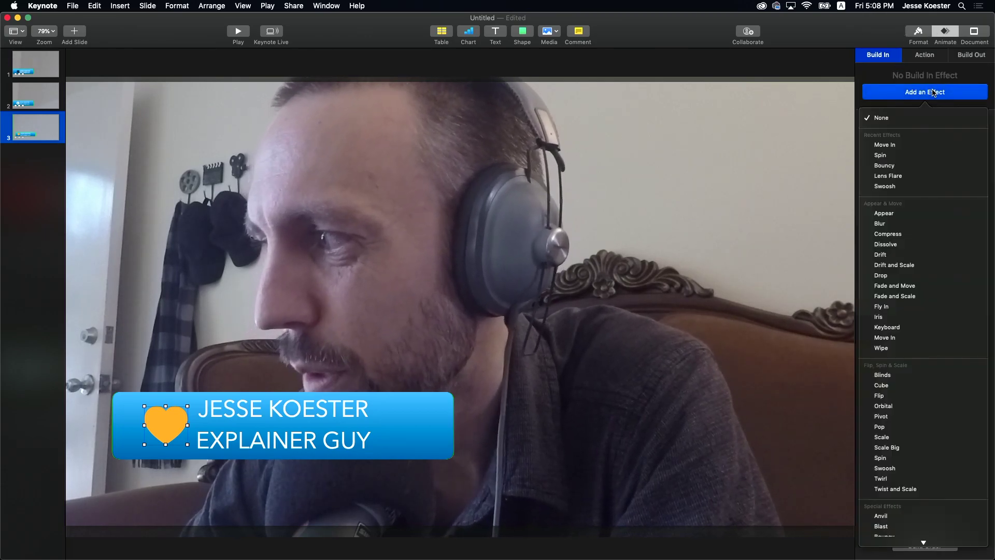
left_click(968, 166)
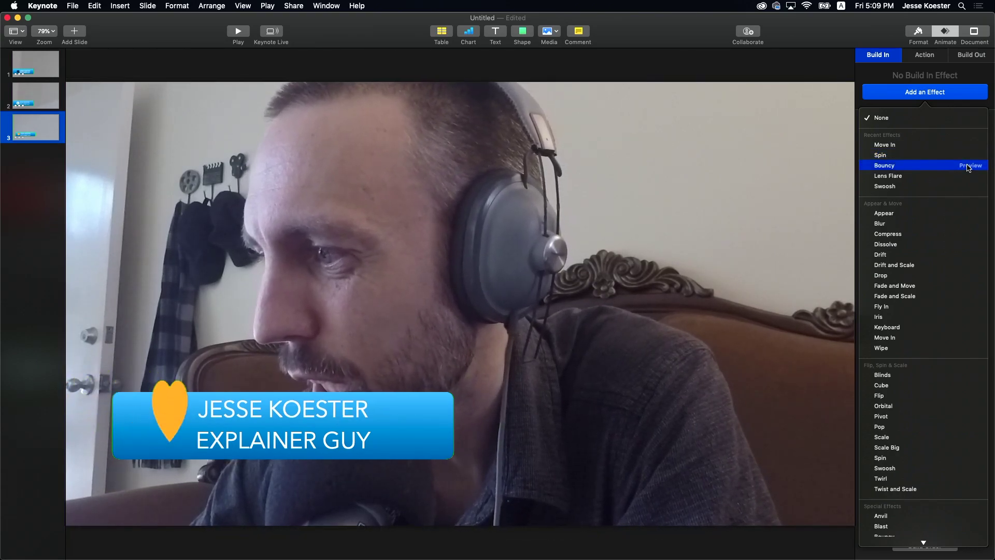
left_click(889, 167)
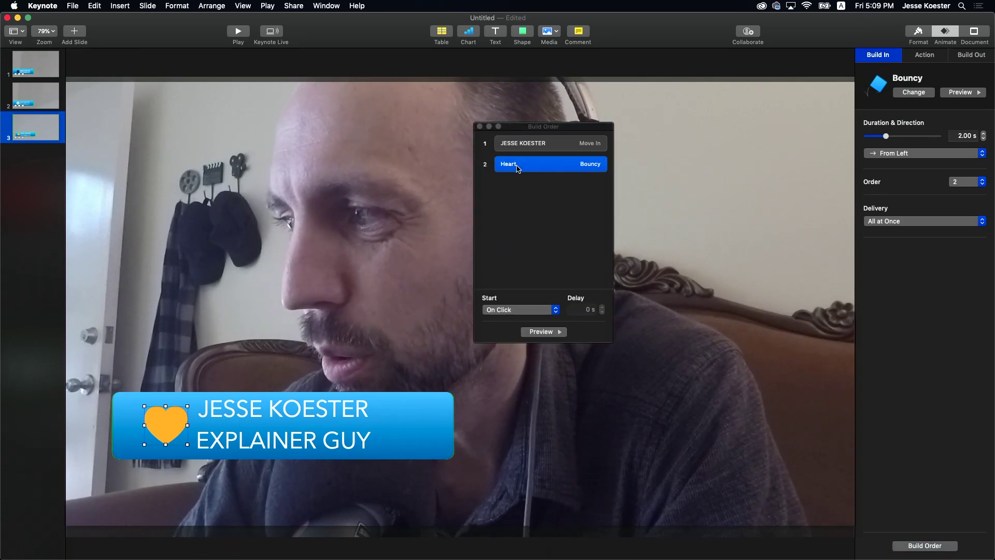
In Build Order, set the heart's build to start After Build 1.
left_click_drag(516, 150, 516, 150)
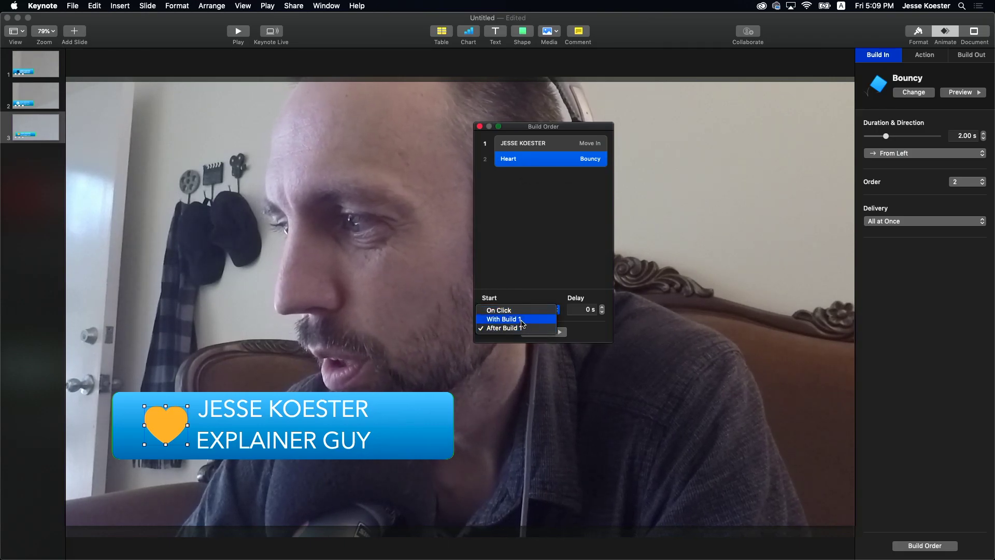
left_click(520, 328)
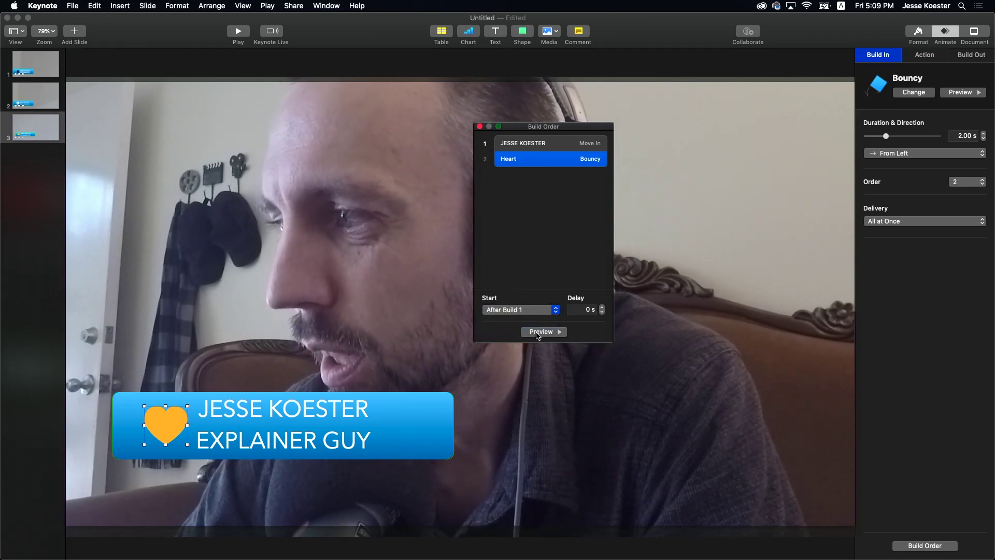
key("super+w")
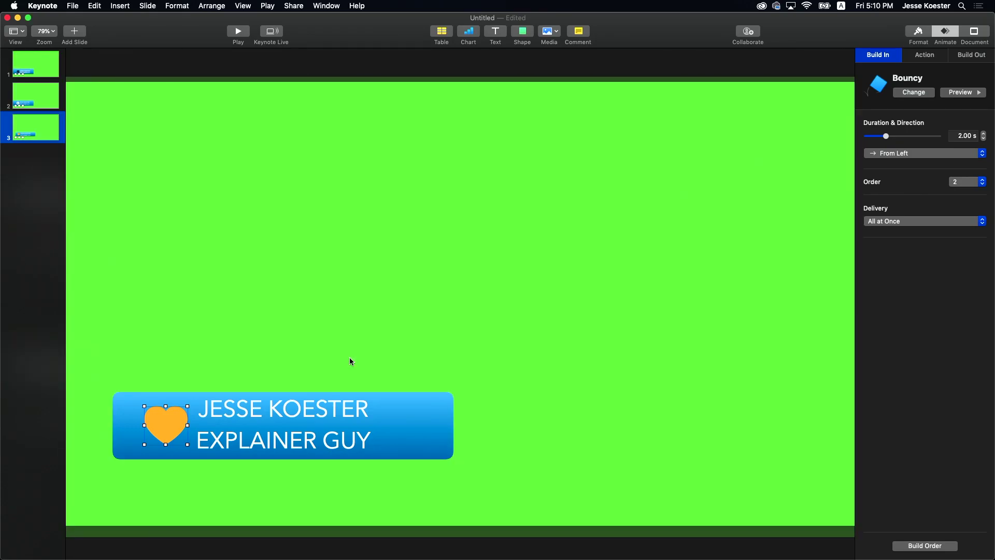
Give the selected blue banner and orange heart a Move Out build-out.
left_click(411, 415, "shift")
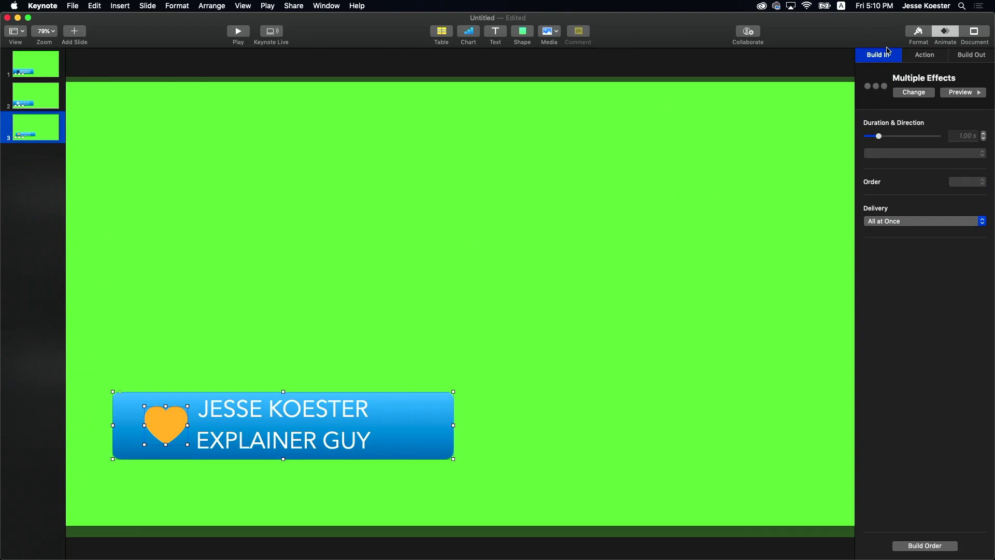
left_click(971, 58)
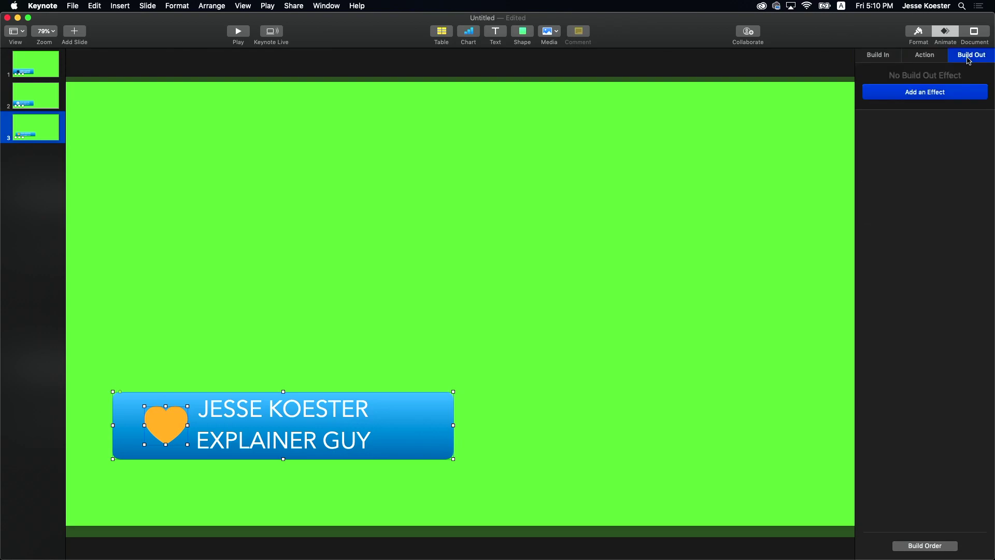
left_click(951, 94)
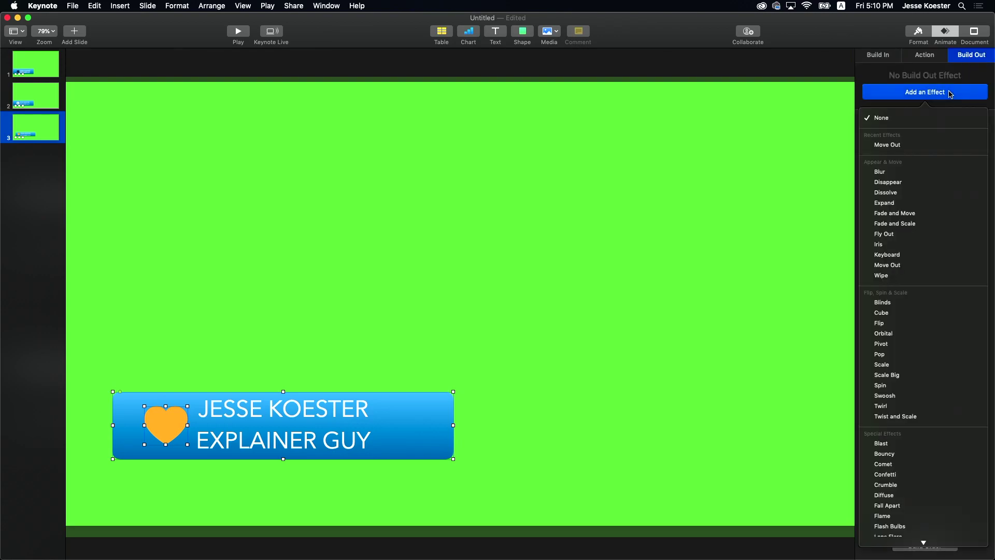
left_click(892, 146)
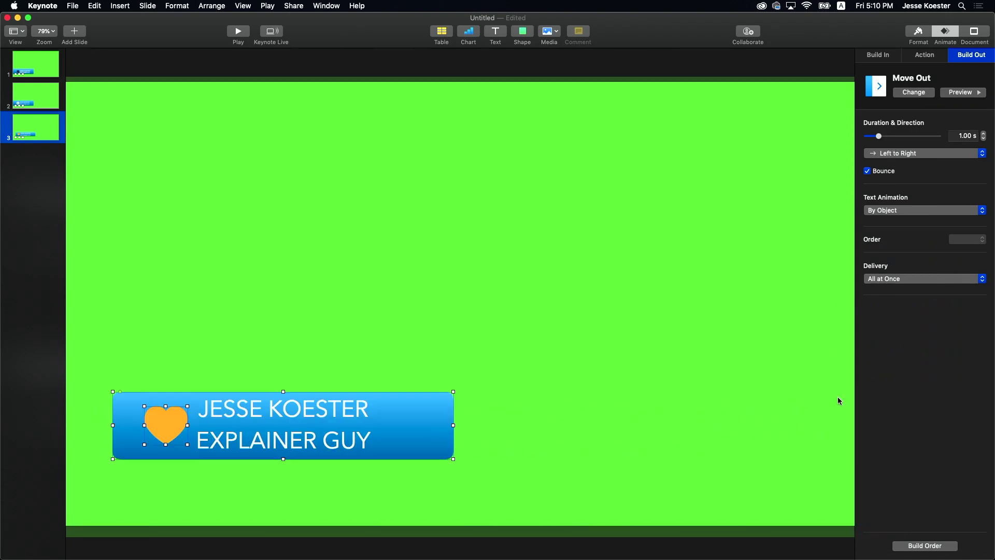
Set the heart's Move Out to start With Build 3, preview it, then bring ATEM forward.
left_click(931, 546)
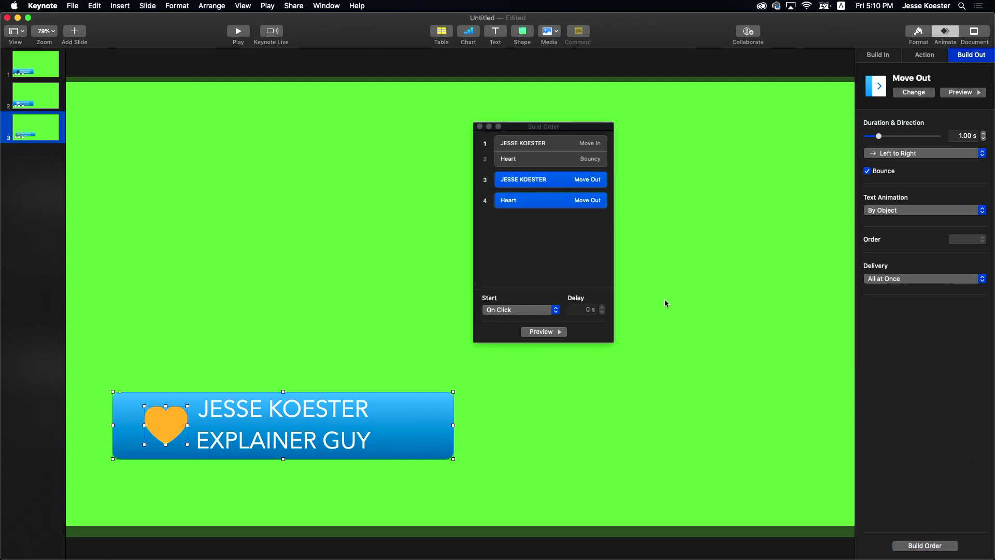
left_click(583, 237)
left_click(564, 206)
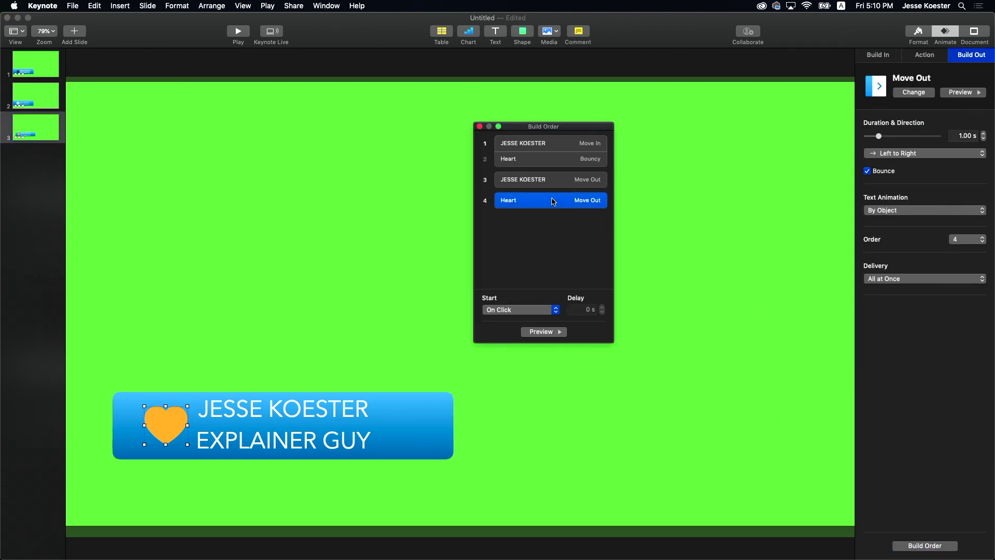
left_click_drag(554, 202, 551, 195)
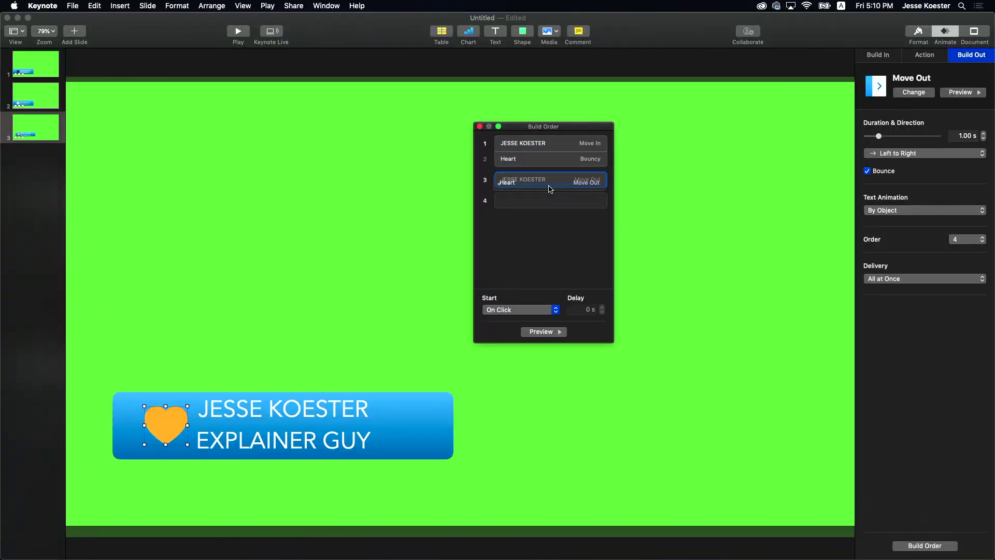
left_click_drag(551, 189, 551, 189)
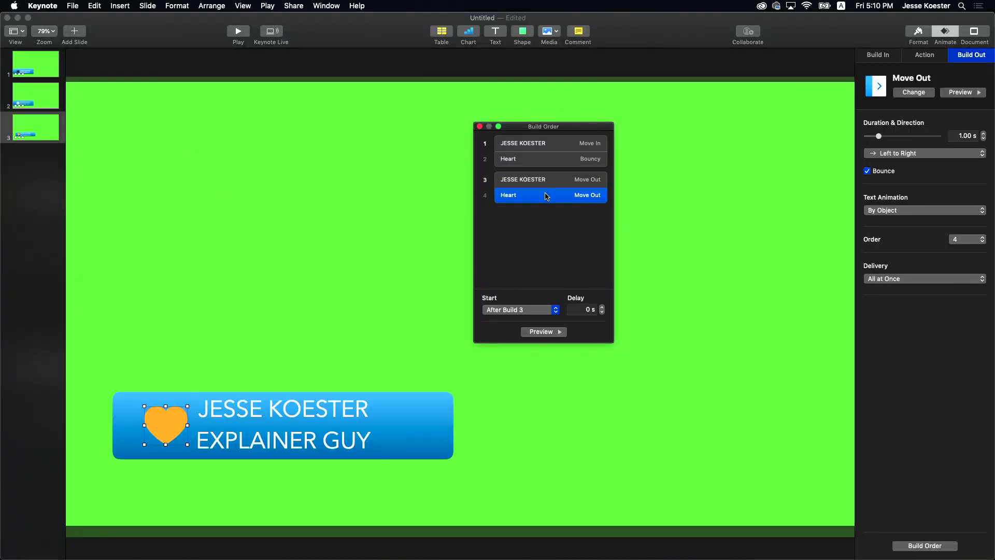
left_click(531, 309)
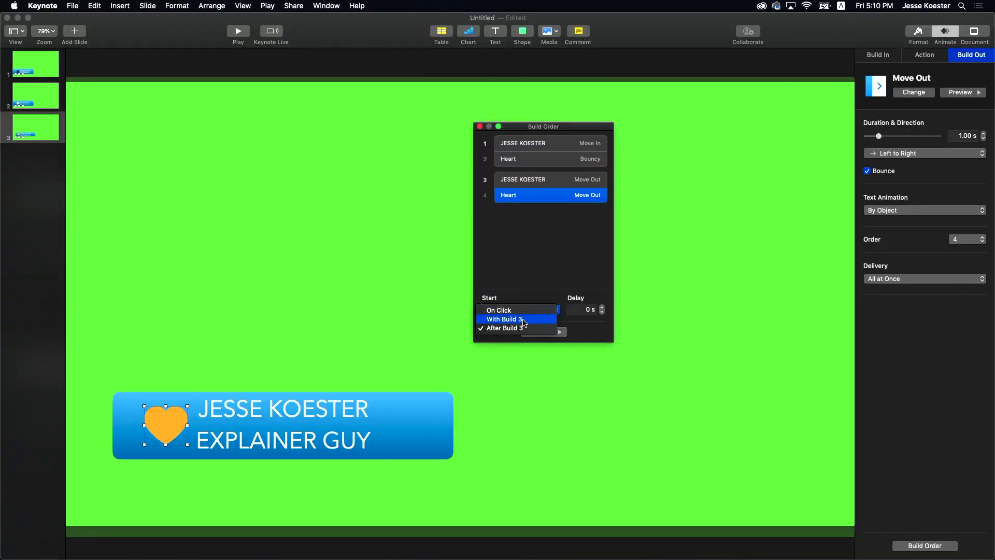
left_click(524, 319)
left_click(548, 337)
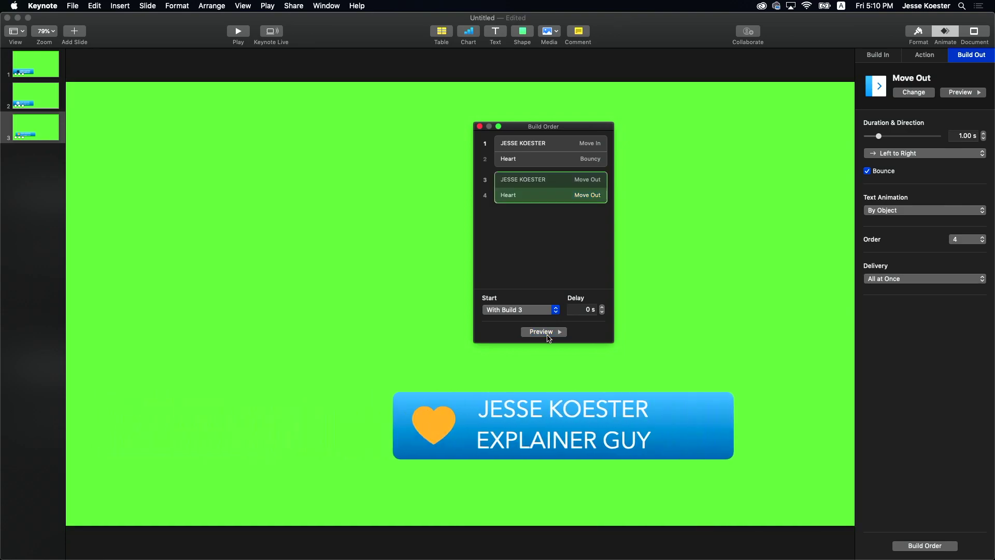
left_click(480, 126)
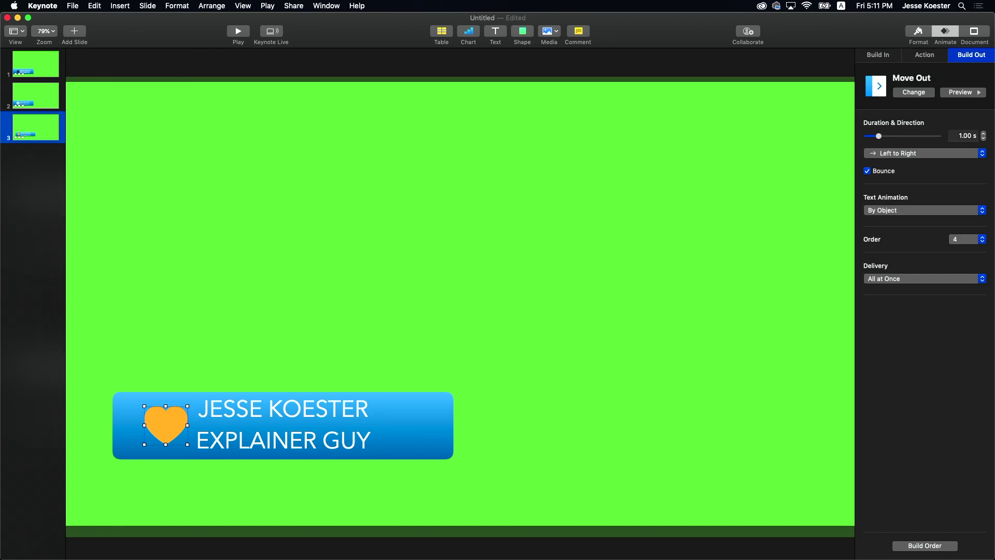
key("super+Tab")
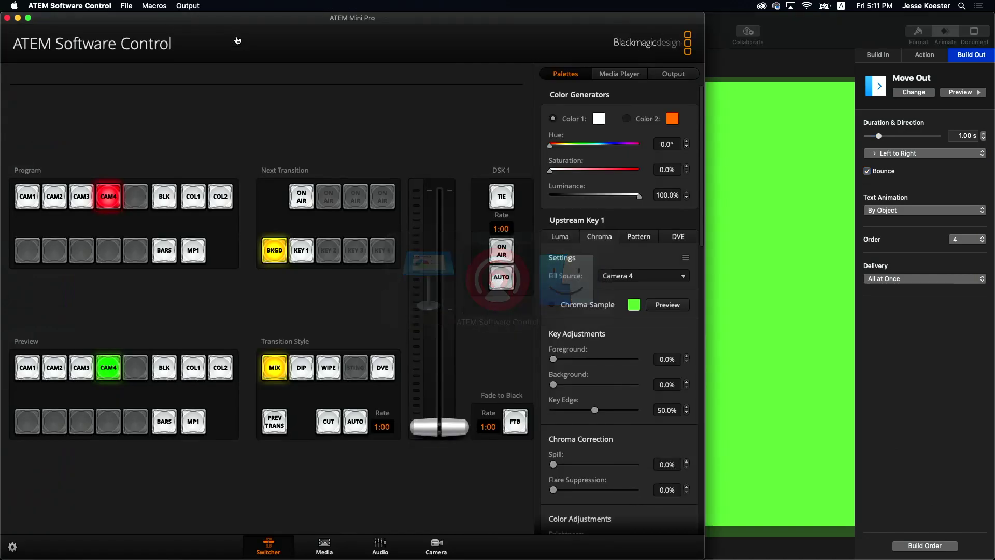
Maximize the ATEM window and put Upstream Key 1 on air and in the next transition.
double_click(258, 20)
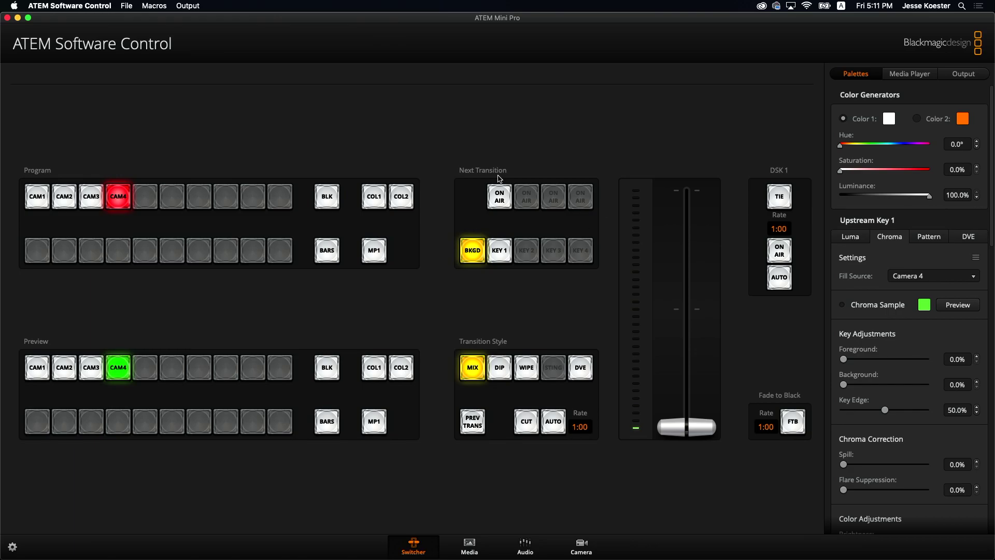
left_click(500, 197)
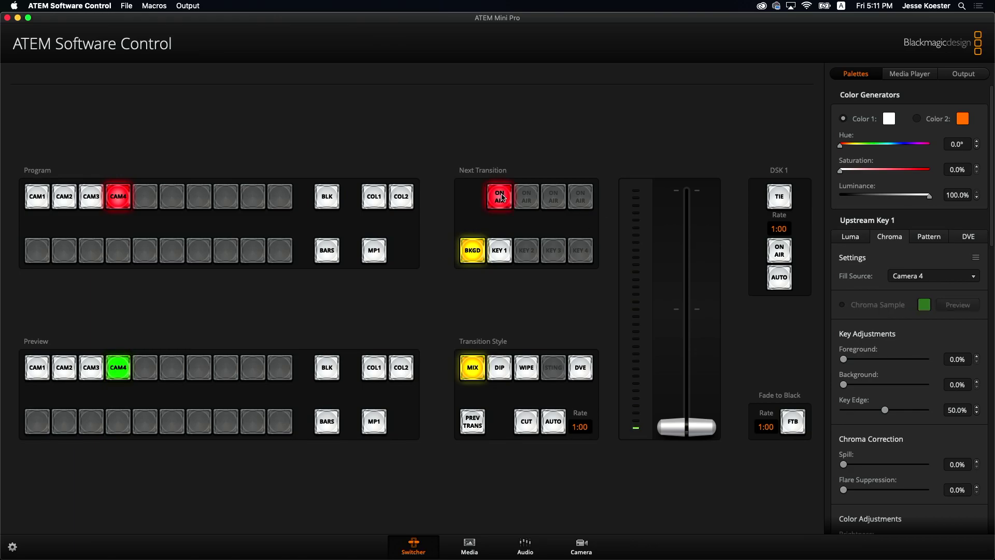
left_click(500, 252)
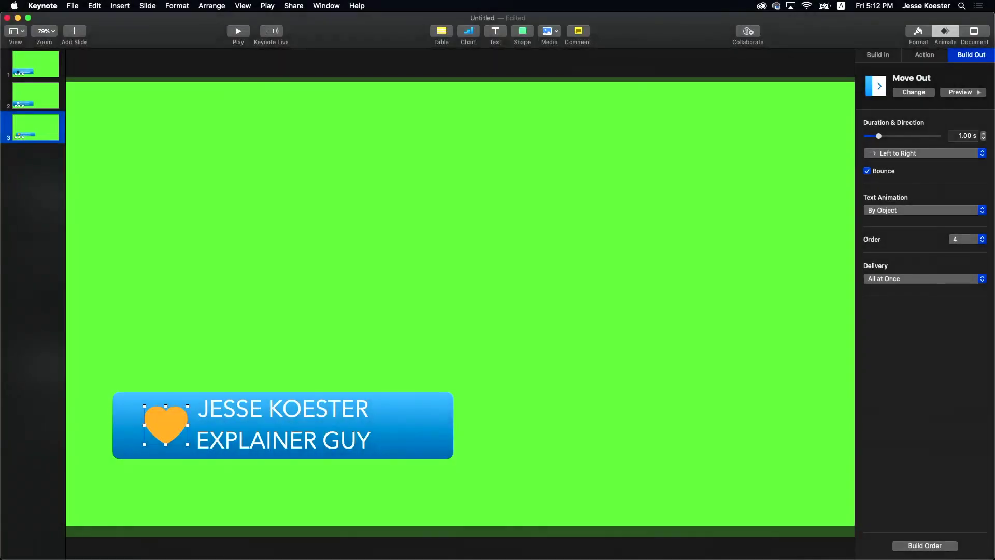
Switch from Keynote back to the ATEM Software Control switcher with Cmd+Tab.
key("super+Tab")
key("XF86MonBrightnessUp")
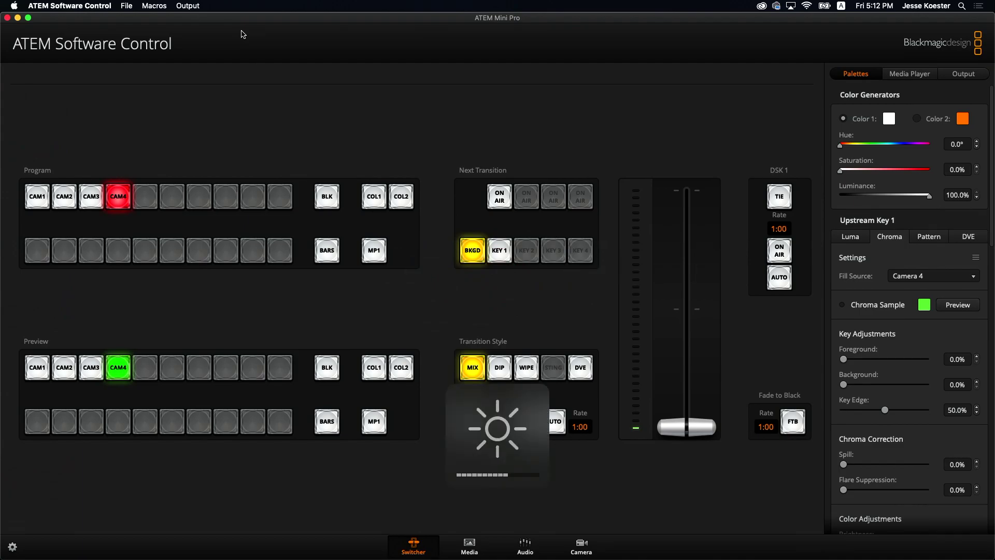